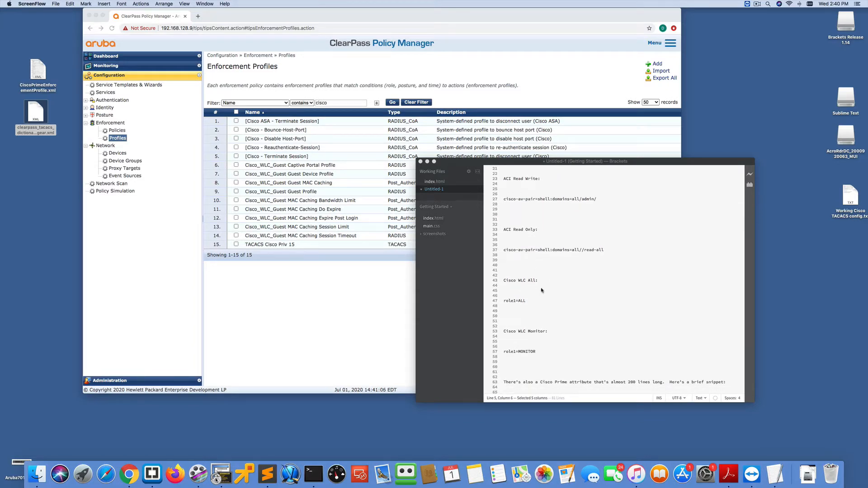
- Scroll through the vendor attribute notes in the text editor
{"action": "scroll", "coordinate": [534, 282], "scroll_direction": "down", "scroll_amount": 5}
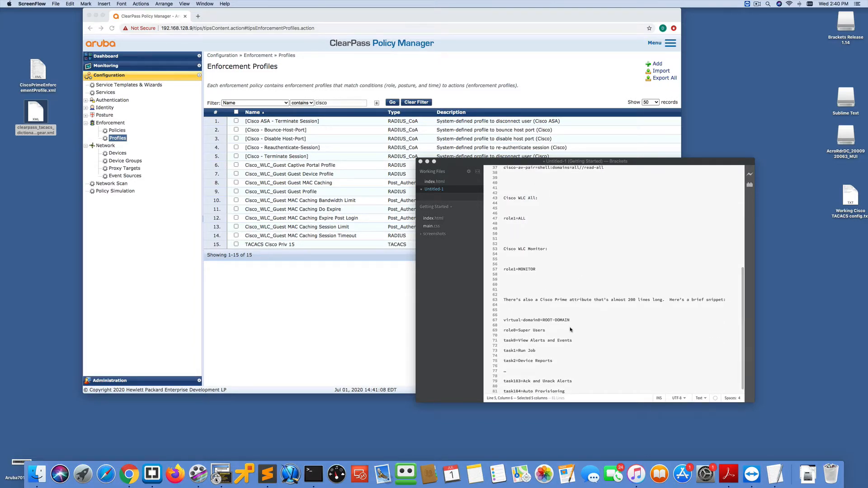
{"action": "scroll", "coordinate": [588, 337], "scroll_direction": "down", "scroll_amount": 1}
{"action": "scroll", "coordinate": [594, 343], "scroll_direction": "up", "scroll_amount": 12}
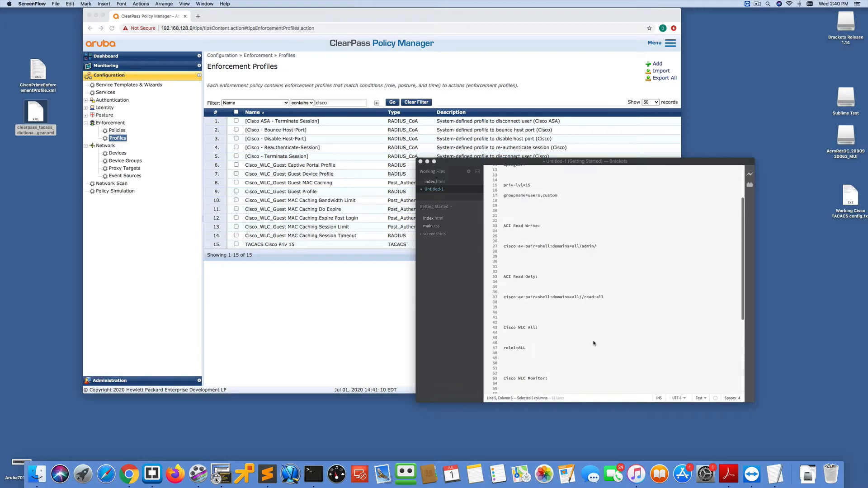
- Open the network devices list and start adding a new device named Nexus-Switch1
{"action": "left_click", "coordinate": [247, 297]}
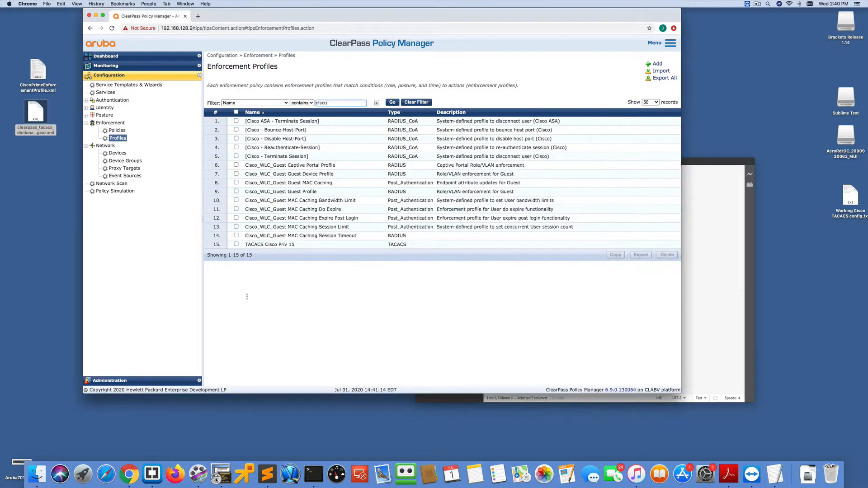
{"action": "left_click", "coordinate": [115, 153]}
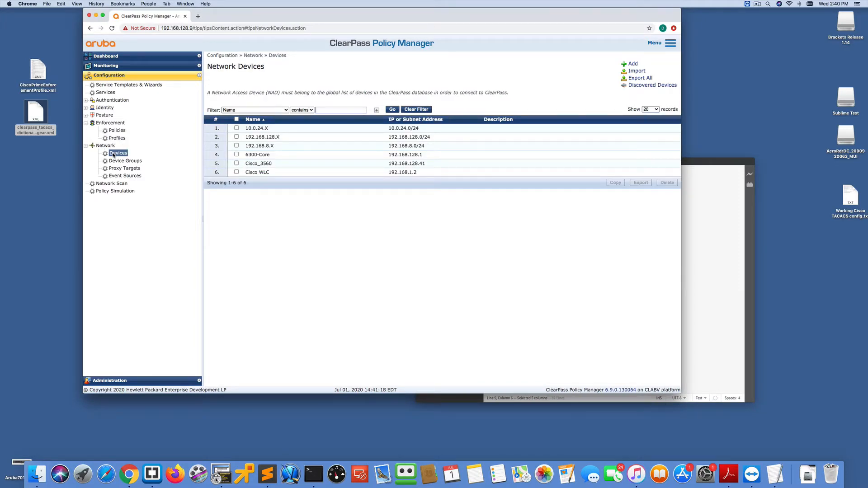
{"action": "left_click", "coordinate": [631, 63]}
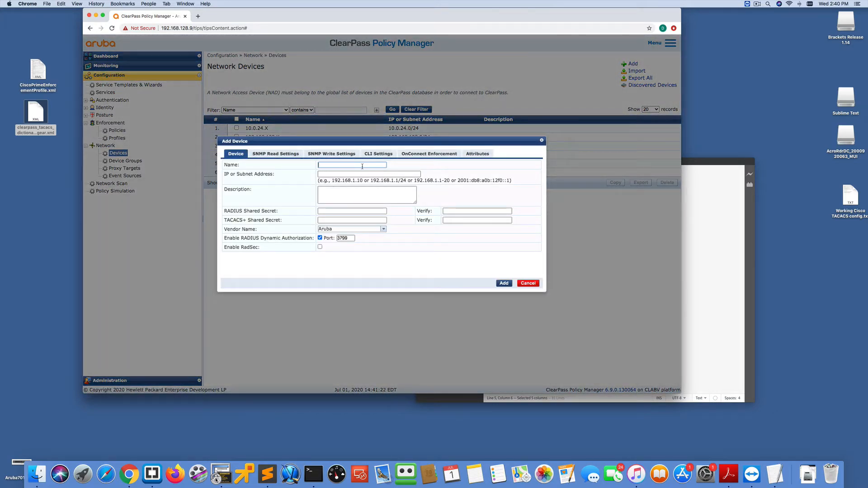
{"action": "type", "text": "Nexus-Switch1"}
- Enter and verify the device's TACACS+ shared secret, then try to add the device
{"action": "left_click", "coordinate": [357, 220]}
{"action": "type", "text": "••••••••••••••"}
{"action": "key", "text": "Tab"}
{"action": "type", "text": "•••••"}
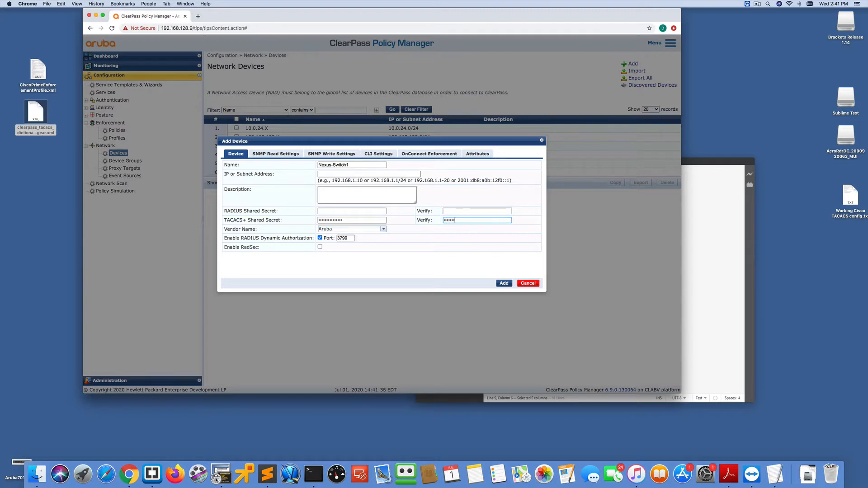
{"action": "type", "text": "••••••••"}
{"action": "left_click", "coordinate": [503, 283]}
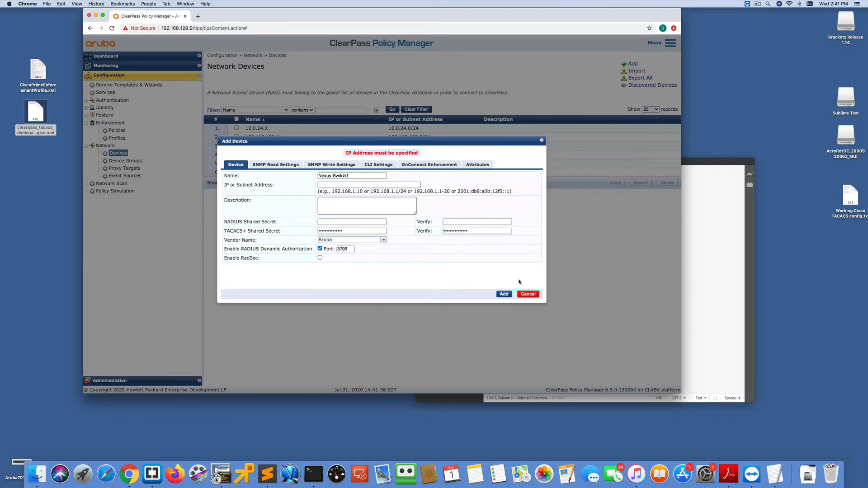
- Set the device's IP address to 192.168.192.100 and add it
{"action": "left_click", "coordinate": [337, 186]}
{"action": "type", "text": "192.168.192.100"}
{"action": "left_click", "coordinate": [503, 294]}
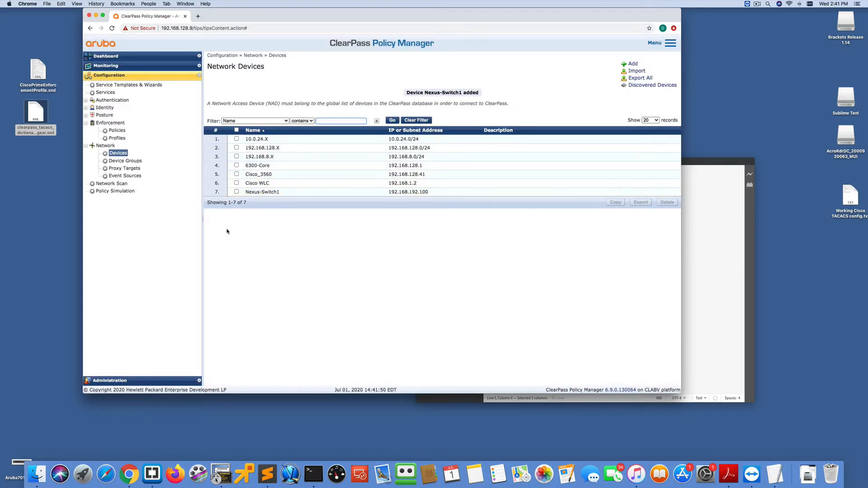
- Start a new network device group named Nexus-Devices
{"action": "left_click", "coordinate": [127, 161]}
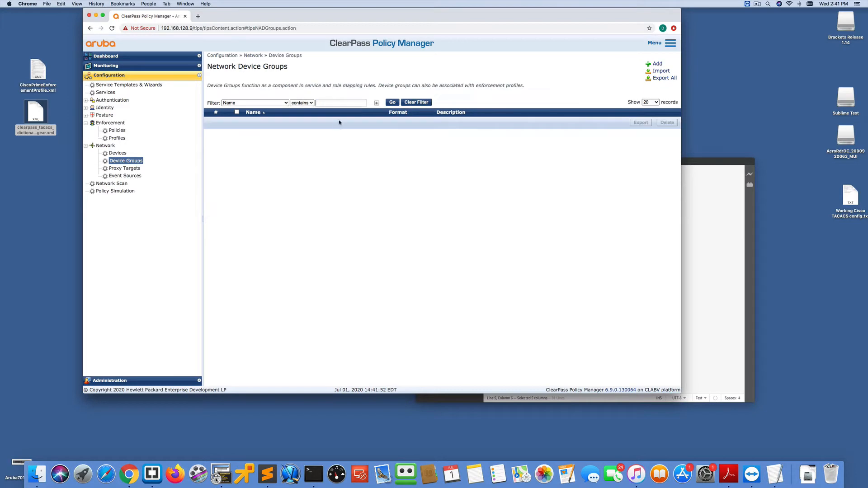
{"action": "left_click", "coordinate": [658, 64]}
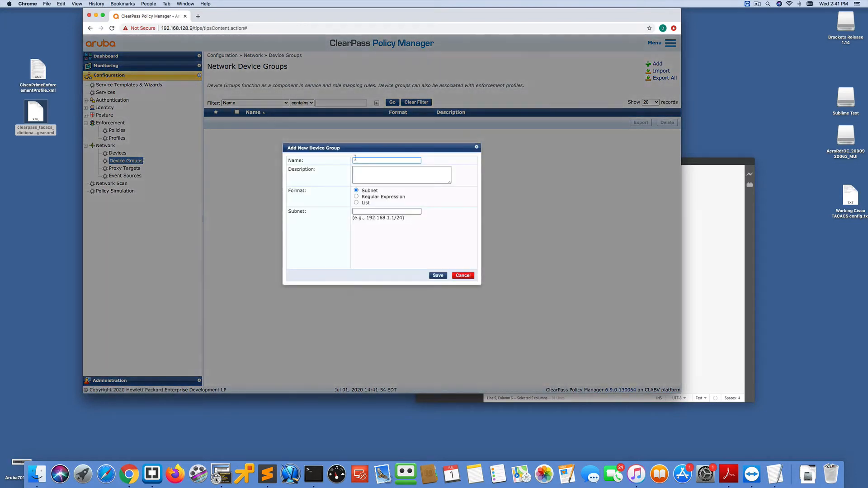
{"action": "type", "text": "Nex"}
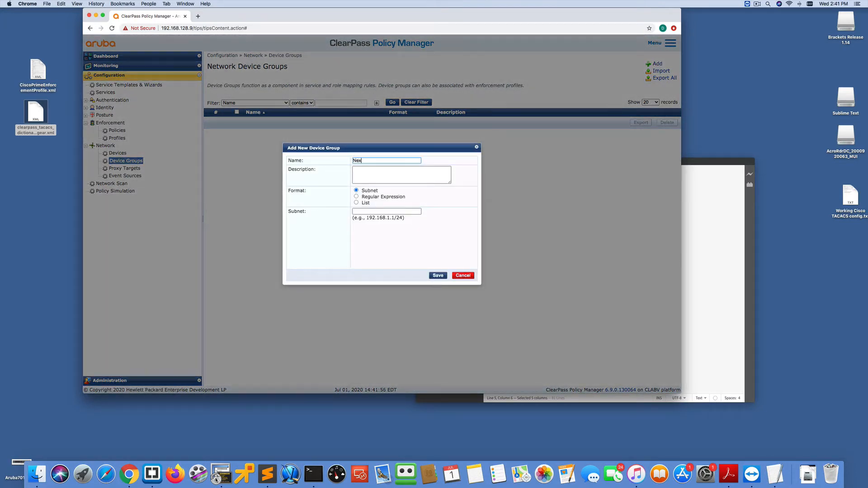
{"action": "type", "text": "us-Devices"}
- Switch the group format to List, move Nexus-Switch1 into the selected devices, and save the group
{"action": "left_click", "coordinate": [370, 212]}
{"action": "left_click", "coordinate": [356, 203]}
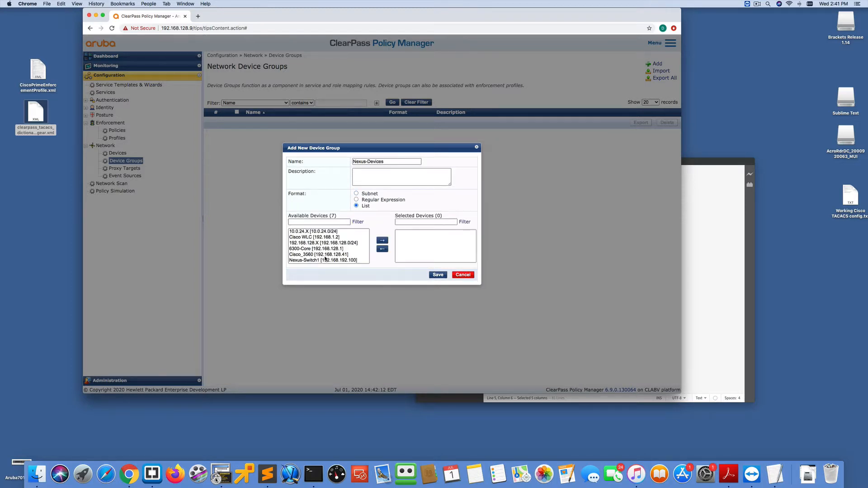
{"action": "left_click_drag", "start_coordinate": [325, 259], "coordinate": [327, 261]}
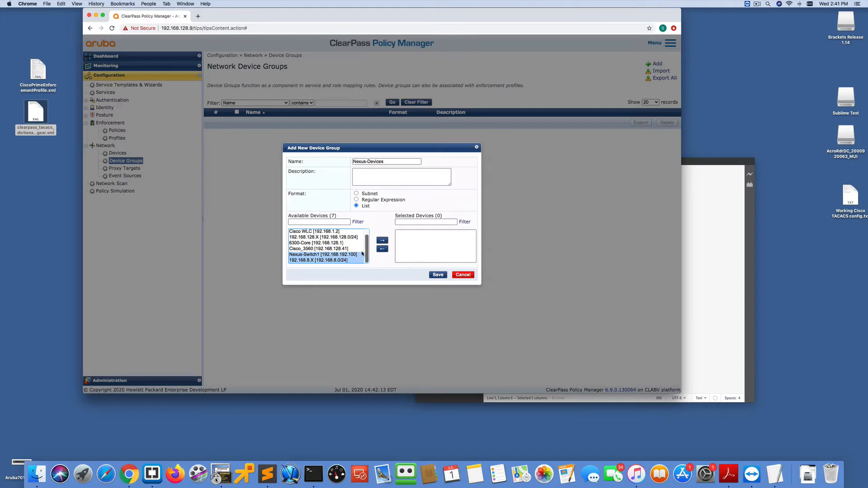
{"action": "left_click", "coordinate": [331, 257]}
{"action": "left_click", "coordinate": [382, 240]}
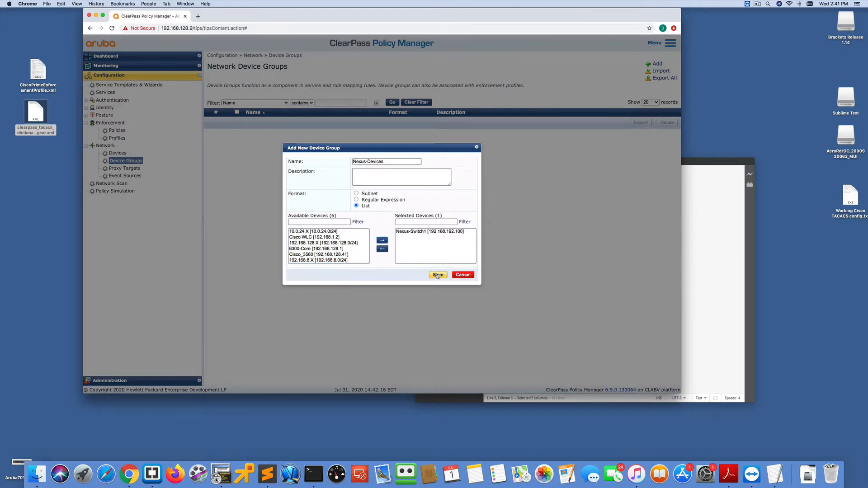
{"action": "left_click", "coordinate": [437, 274]}
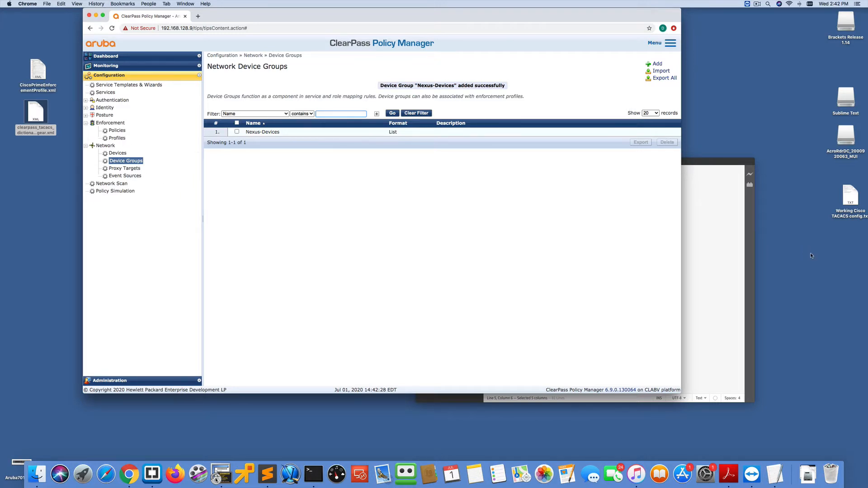
- Review the Nexus, Opengear and Cisco attribute notes in the text editor
{"action": "left_click", "coordinate": [720, 259]}
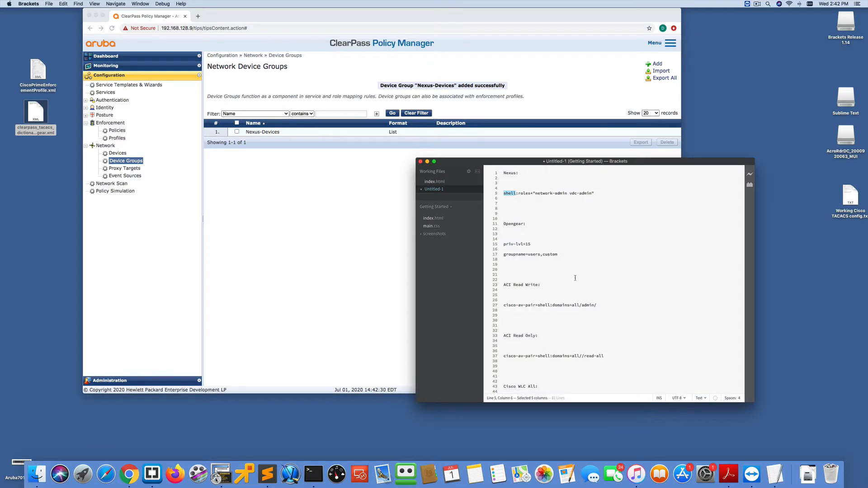
{"action": "scroll", "coordinate": [589, 290], "scroll_direction": "down", "scroll_amount": 10}
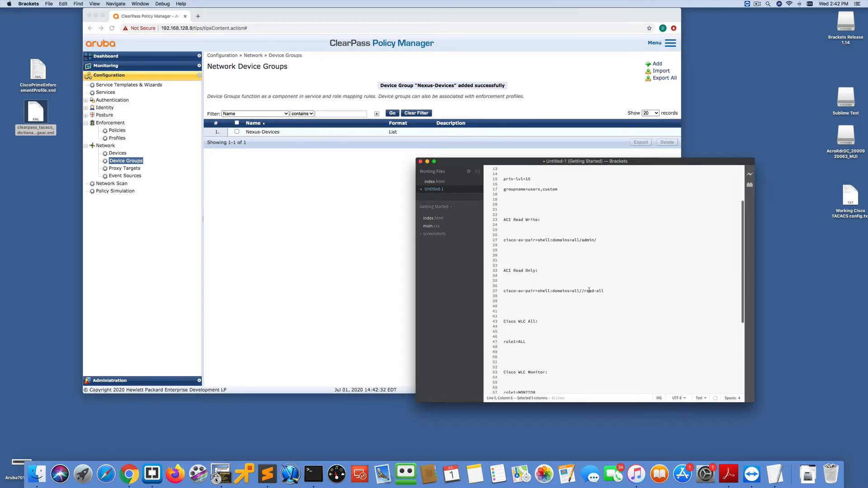
{"action": "scroll", "coordinate": [589, 289], "scroll_direction": "down", "scroll_amount": 3}
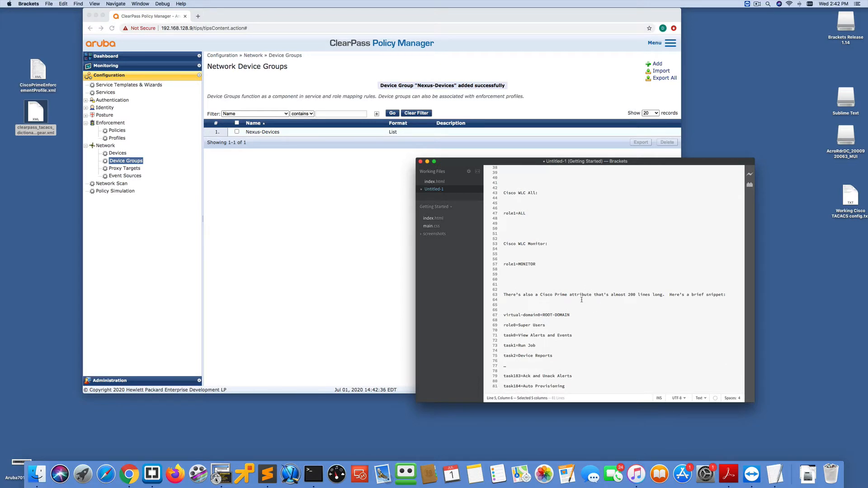
{"action": "scroll", "coordinate": [581, 299], "scroll_direction": "up", "scroll_amount": 12}
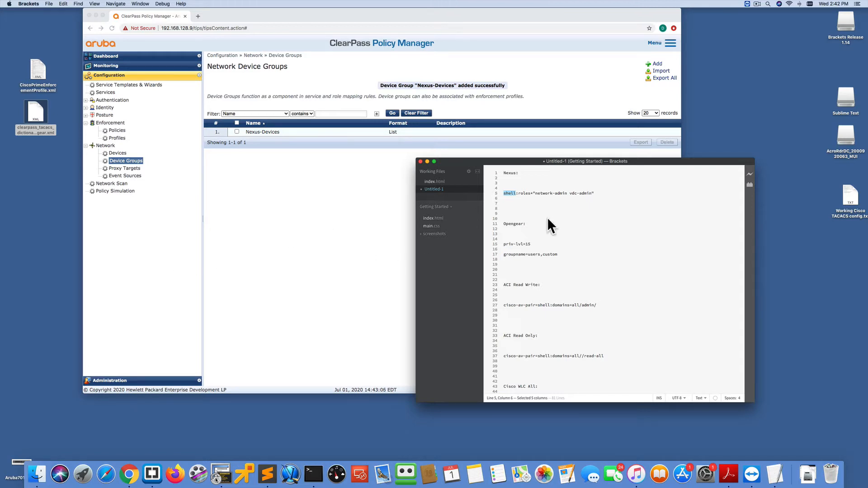
{"action": "scroll", "coordinate": [561, 335], "scroll_direction": "down", "scroll_amount": 9}
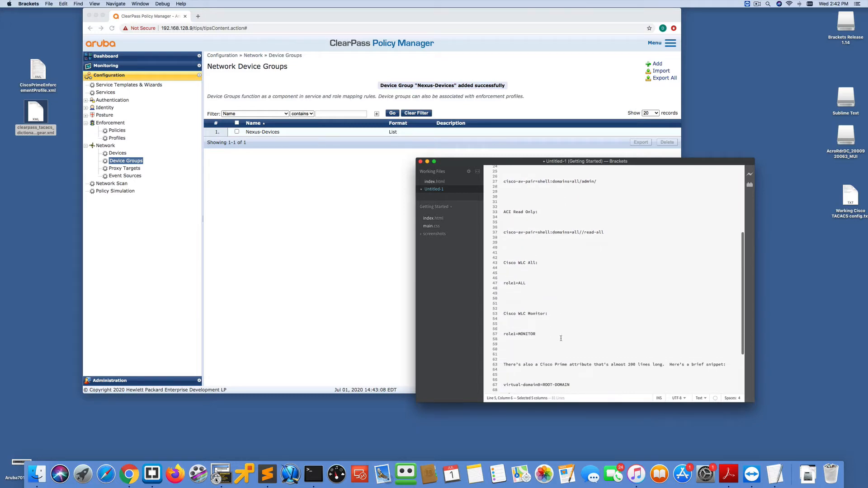
{"action": "scroll", "coordinate": [560, 338], "scroll_direction": "up", "scroll_amount": 9}
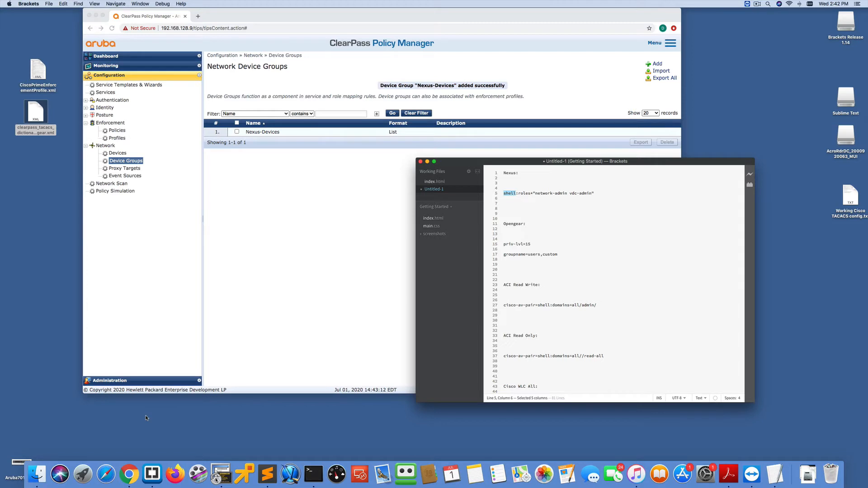
- Import clearpass_tacacs_dictionary_for_opengear.xml as a TACACS+ services dictionary
{"action": "left_click", "coordinate": [281, 353]}
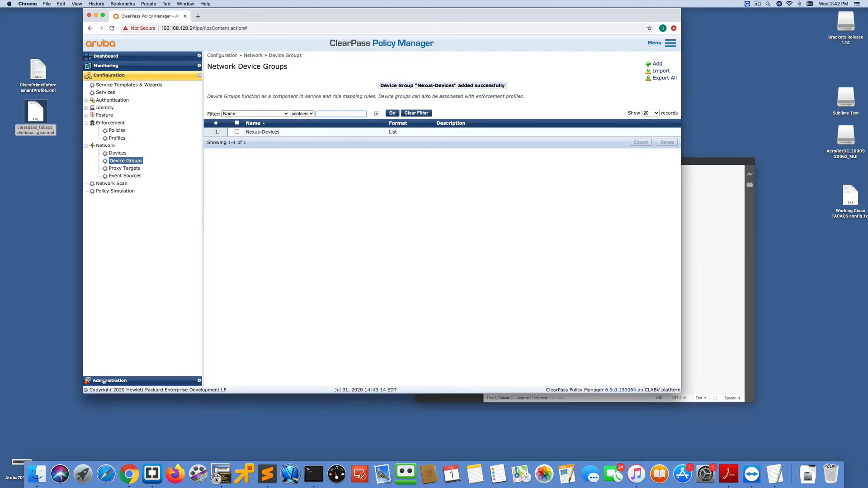
{"action": "left_click", "coordinate": [103, 380]}
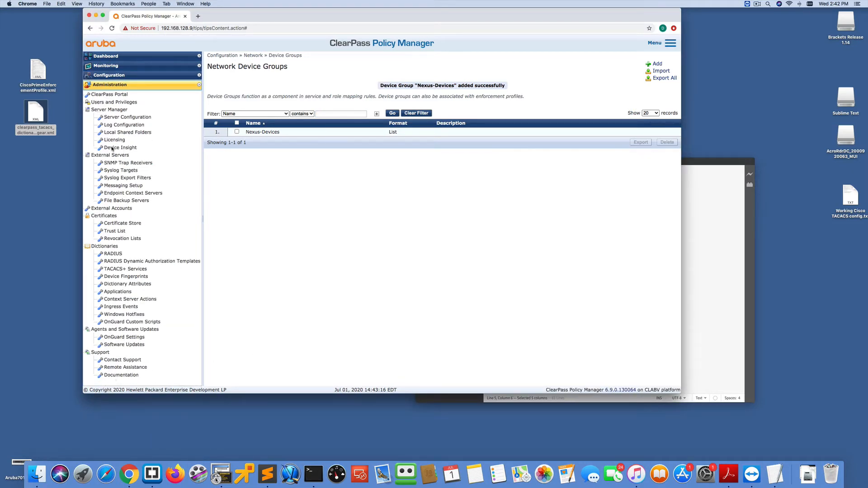
{"action": "left_click", "coordinate": [123, 270]}
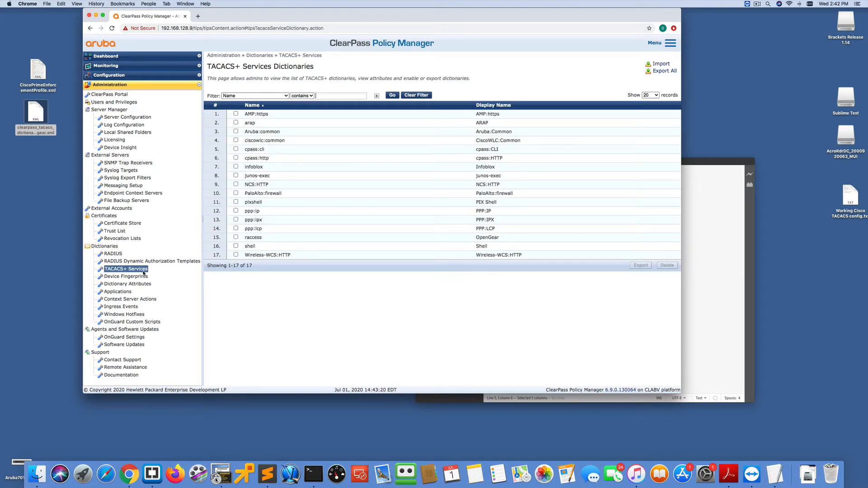
{"action": "left_click", "coordinate": [661, 64]}
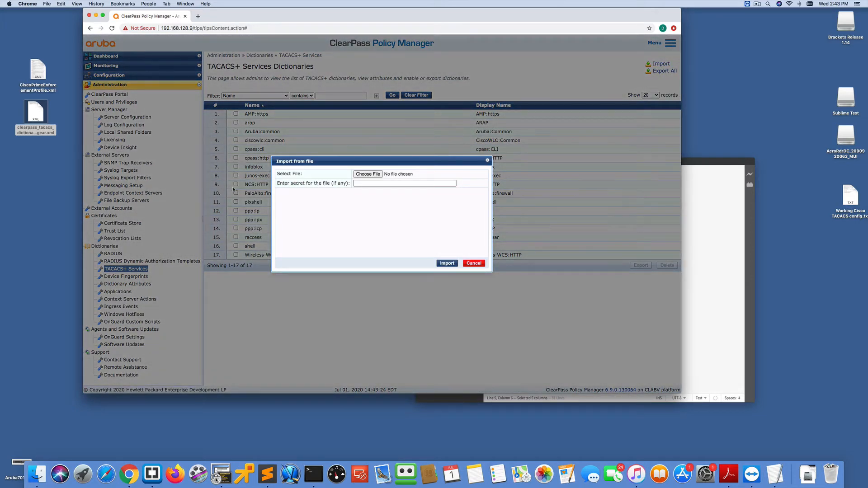
{"action": "left_click", "coordinate": [367, 174]}
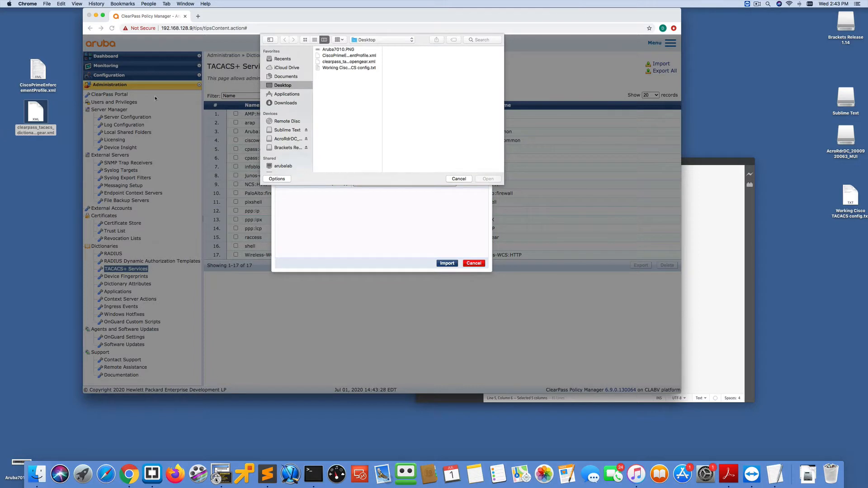
{"action": "left_click", "coordinate": [345, 62]}
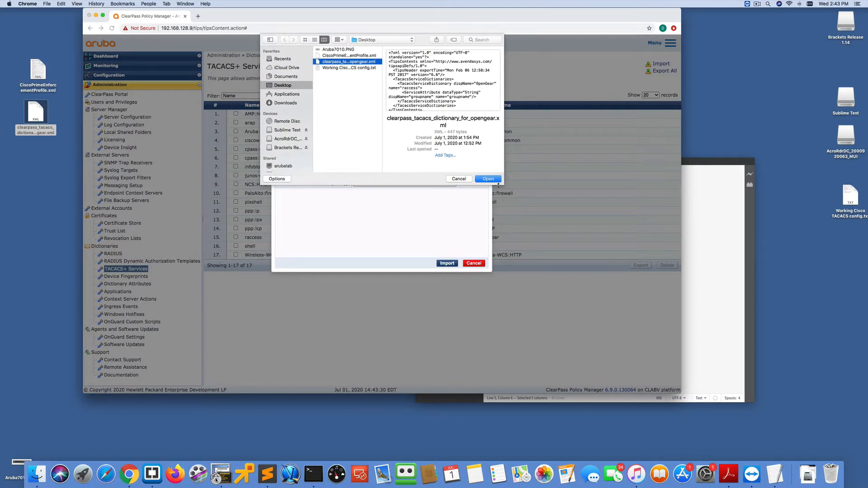
{"action": "left_click", "coordinate": [489, 180]}
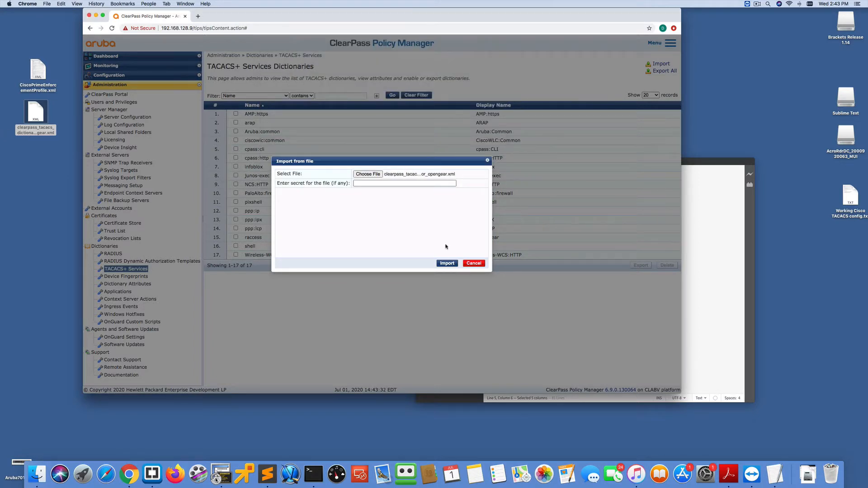
{"action": "left_click", "coordinate": [446, 263]}
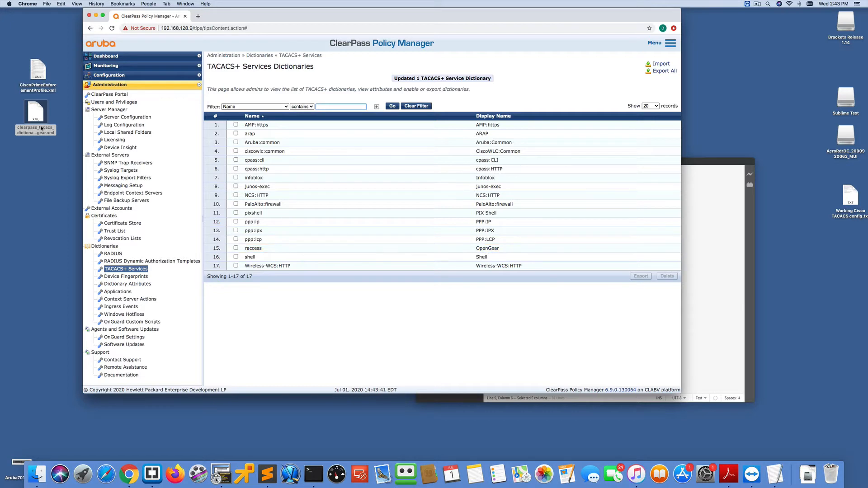
- Open the TACACS Cisco Priv 15 enforcement profile and examine its Profile, Services and Summary tabs
{"action": "left_click", "coordinate": [95, 75]}
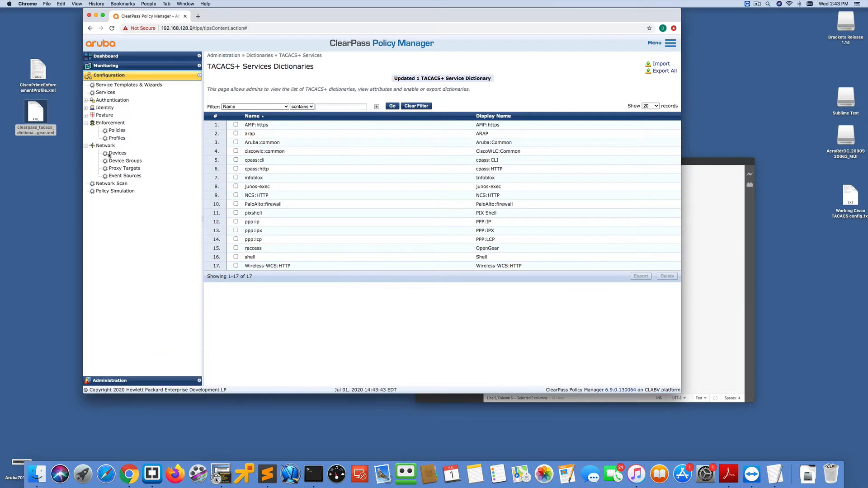
{"action": "left_click", "coordinate": [117, 138]}
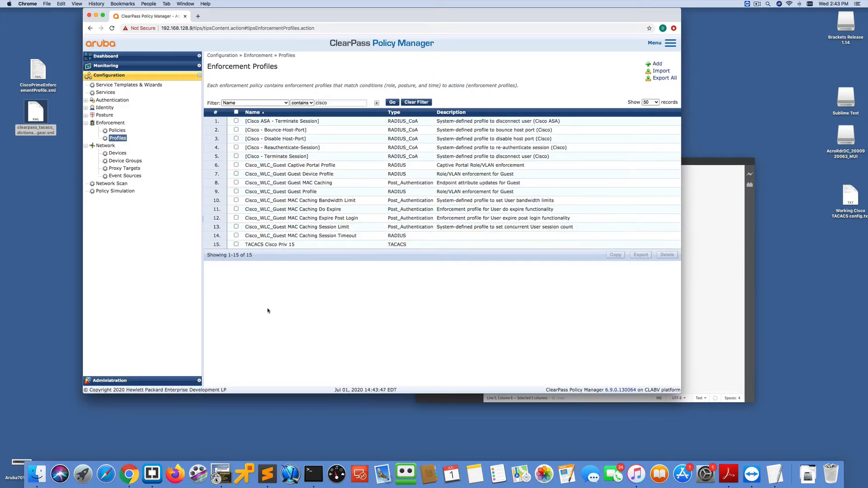
{"action": "left_click", "coordinate": [273, 246]}
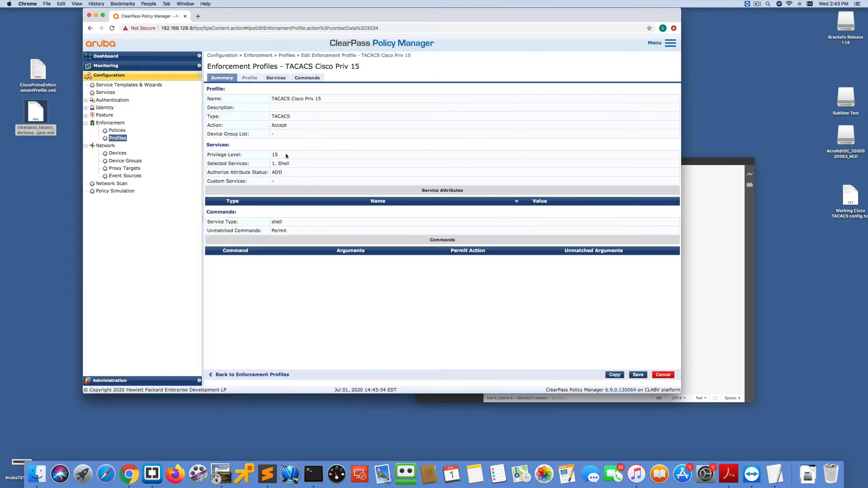
{"action": "left_click", "coordinate": [247, 78]}
{"action": "left_click", "coordinate": [276, 78]}
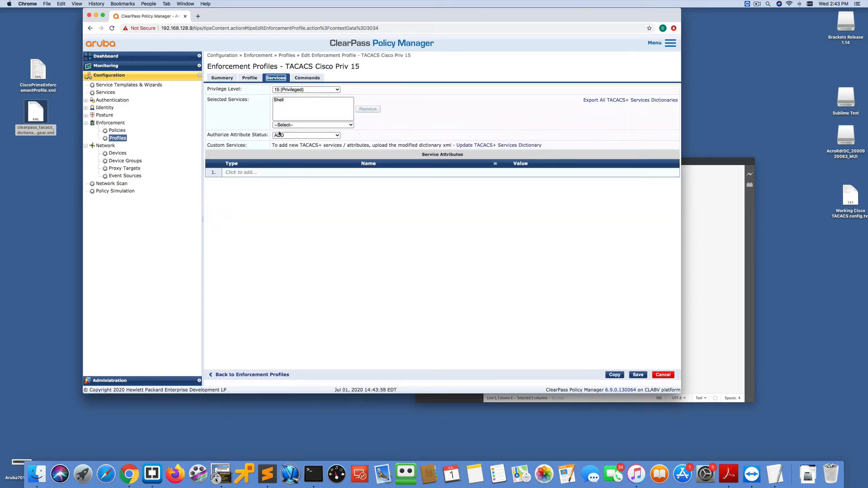
{"action": "left_click", "coordinate": [244, 82]}
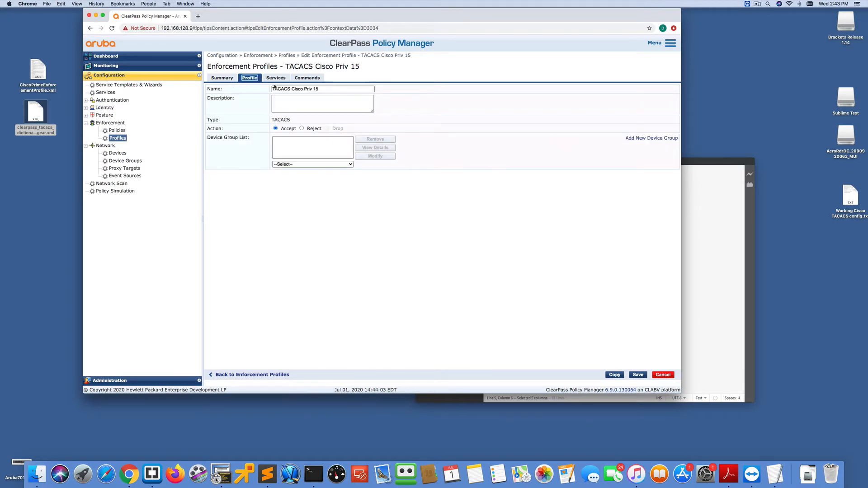
{"action": "left_click", "coordinate": [229, 80]}
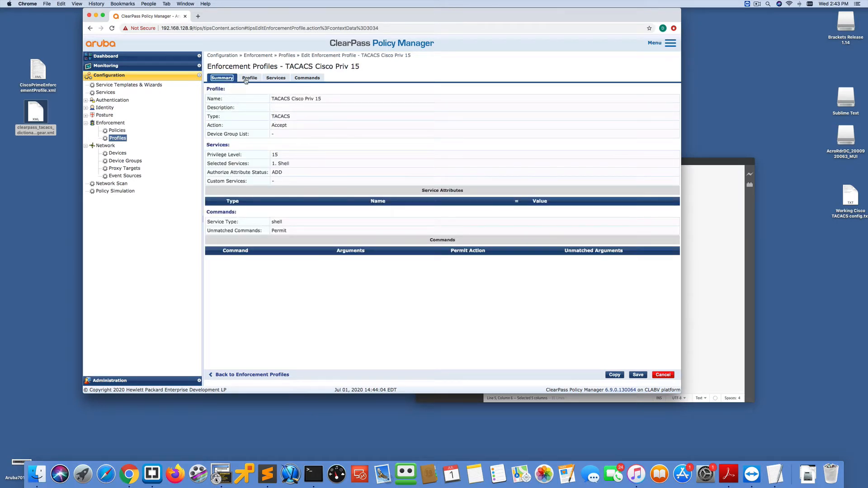
- Examine the TACACS Cisco Priv 15 profile's Profile, Services and Commands tabs, and place the attribute notes editor beside the browser
{"action": "left_click", "coordinate": [246, 81]}
{"action": "left_click", "coordinate": [276, 81]}
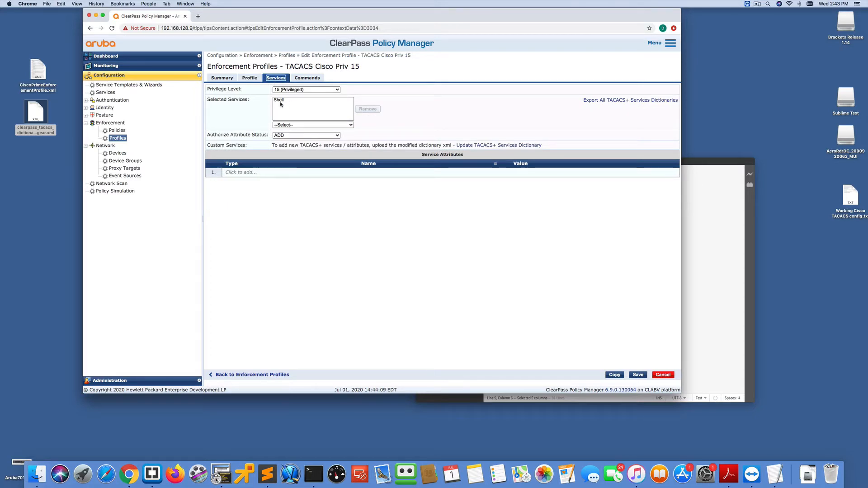
{"action": "left_click", "coordinate": [305, 79]}
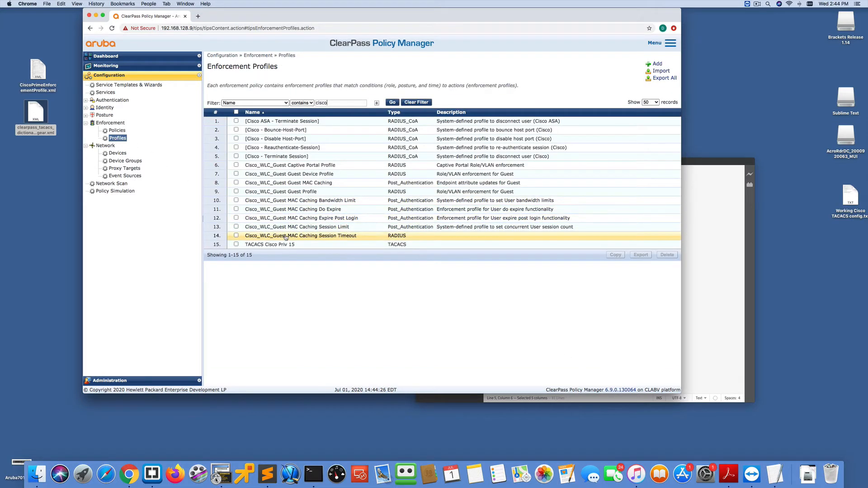
{"action": "left_click", "coordinate": [685, 207]}
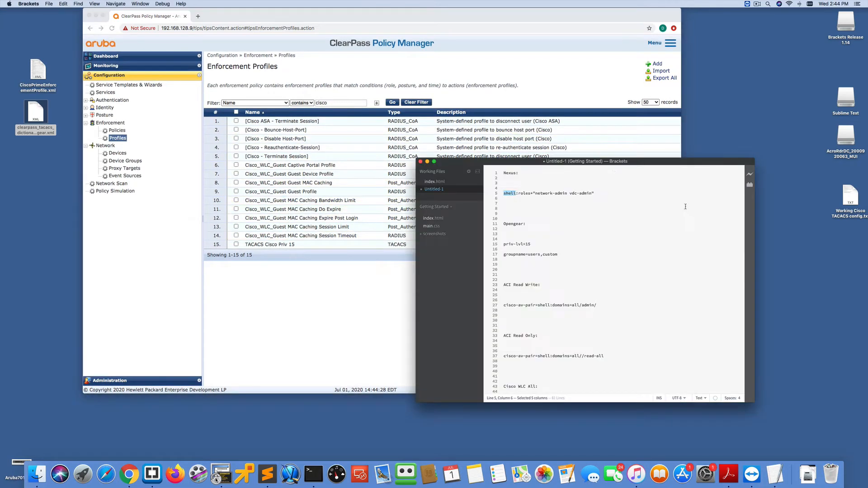
{"action": "left_click_drag", "start_coordinate": [538, 161], "coordinate": [741, 167]}
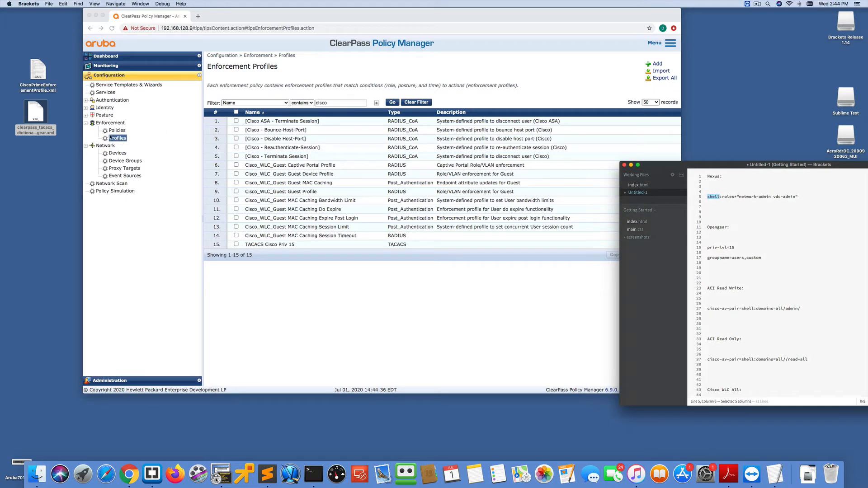
- Add a TACACS+ Based Enforcement profile named Nexus with the Nexus-Devices device group
{"action": "left_click", "coordinate": [659, 65]}
{"action": "left_click", "coordinate": [659, 65]}
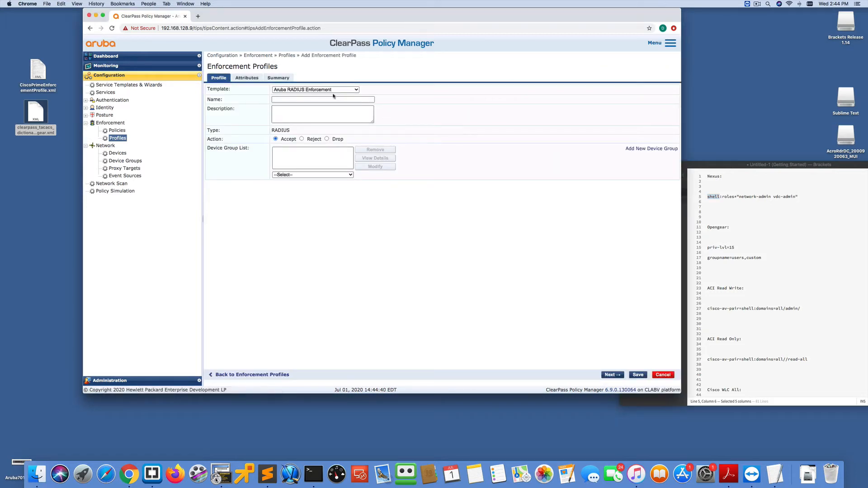
{"action": "left_click", "coordinate": [310, 89]}
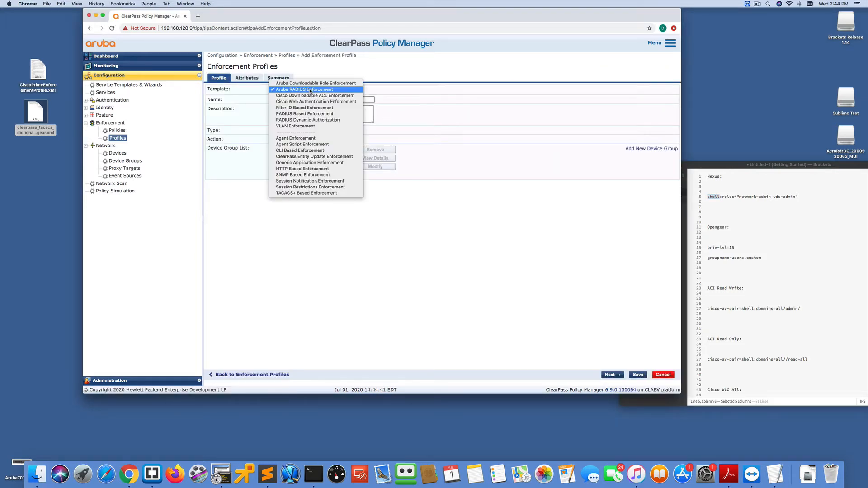
{"action": "left_click", "coordinate": [298, 193]}
{"action": "left_click", "coordinate": [293, 100]}
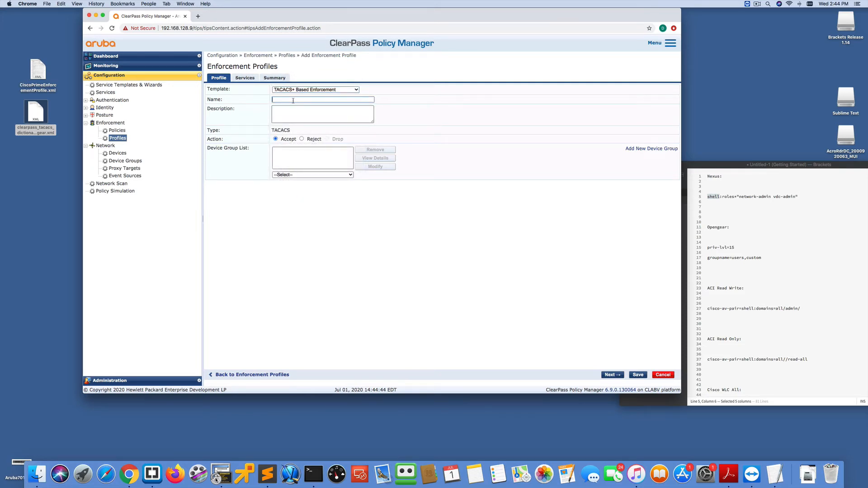
{"action": "type", "text": "Nexus"}
{"action": "left_click", "coordinate": [286, 175]}
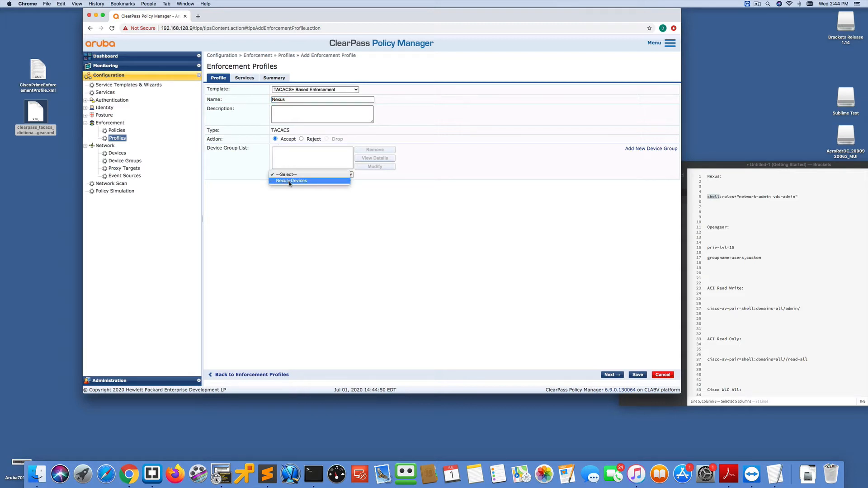
{"action": "left_click", "coordinate": [289, 180]}
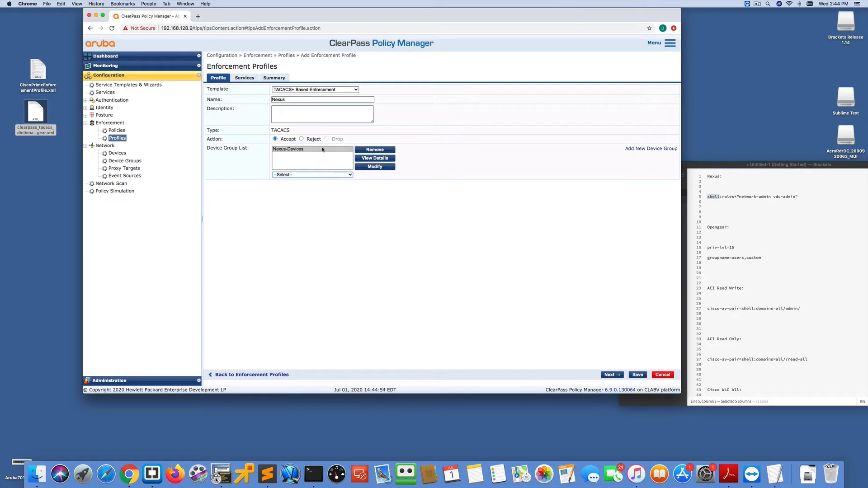
- Set the Nexus profile's privilege level to 15 (Privileged) and select the Shell service
{"action": "left_click", "coordinate": [249, 78]}
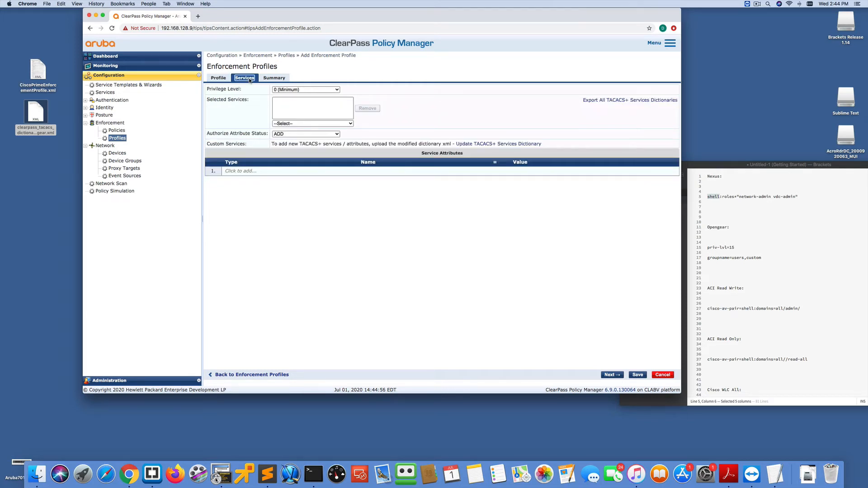
{"action": "left_click", "coordinate": [308, 90]}
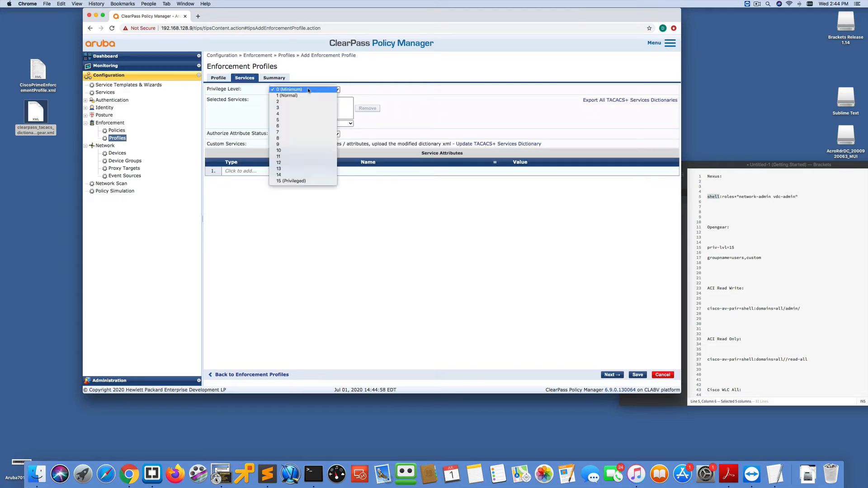
{"action": "left_click", "coordinate": [300, 181]}
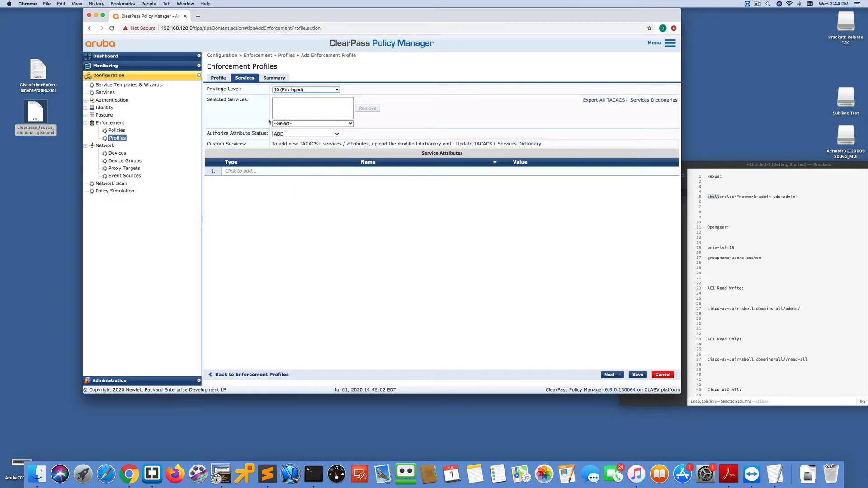
{"action": "left_click", "coordinate": [312, 123]}
{"action": "left_click", "coordinate": [262, 186]}
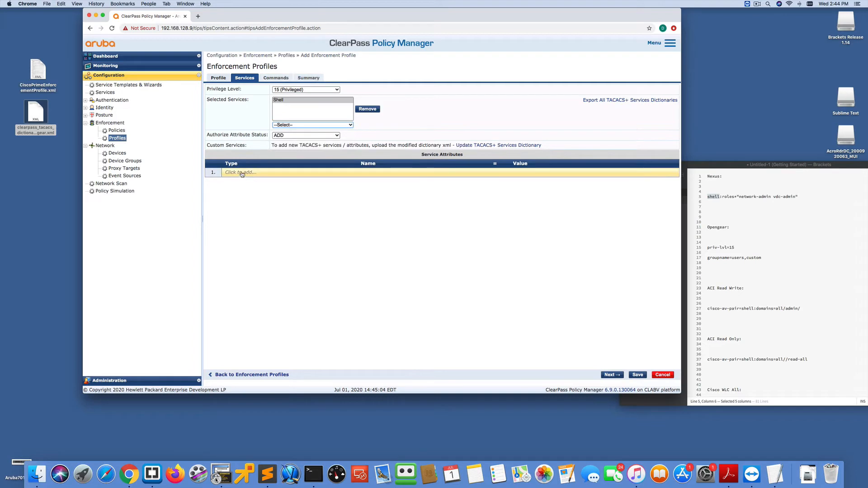
- Add a Shell service attribute roles with value network-admin vdc-admin
{"action": "left_click", "coordinate": [284, 173]}
{"action": "left_click", "coordinate": [291, 172]}
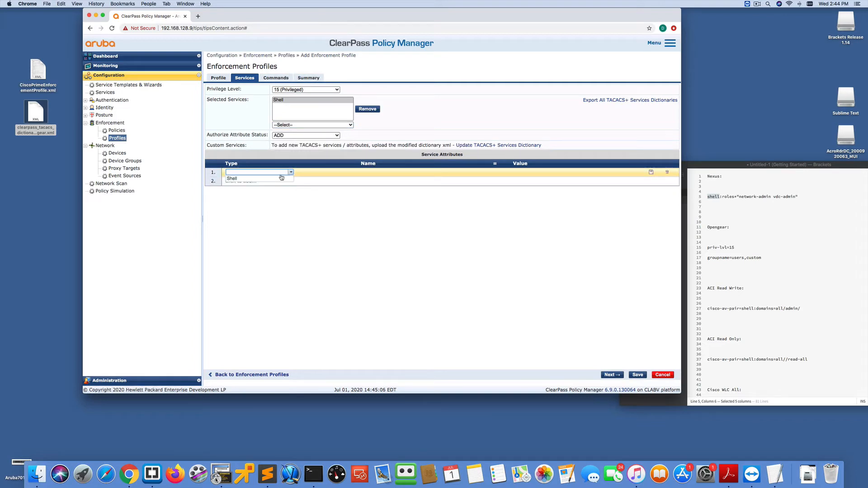
{"action": "left_click", "coordinate": [281, 178]}
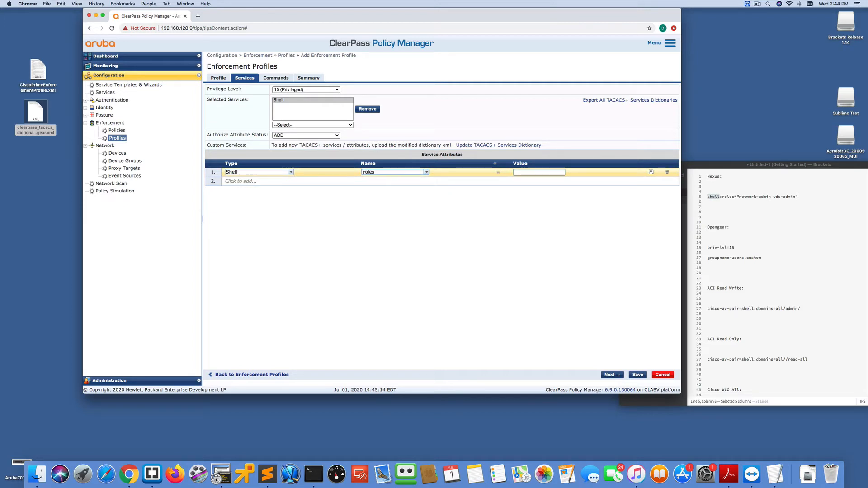
{"action": "left_click", "coordinate": [516, 172]}
{"action": "type", "text": "network-admin vdc-a"}
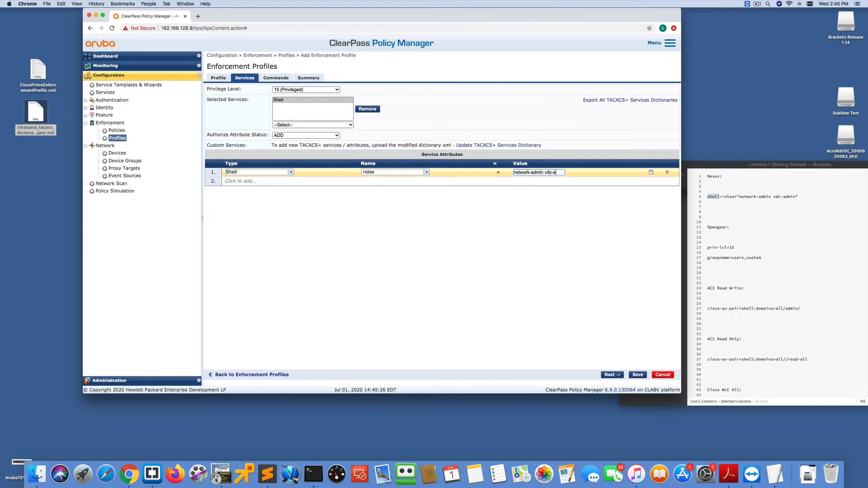
{"action": "type", "text": "dmin"}
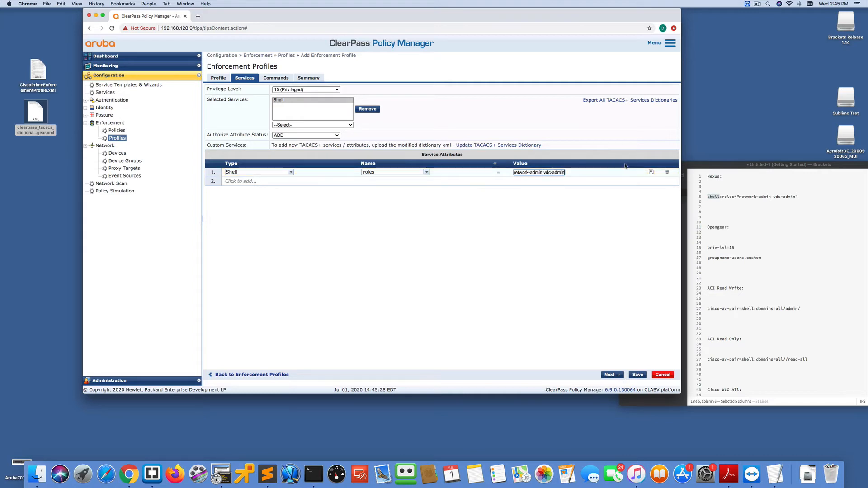
{"action": "left_click", "coordinate": [651, 173]}
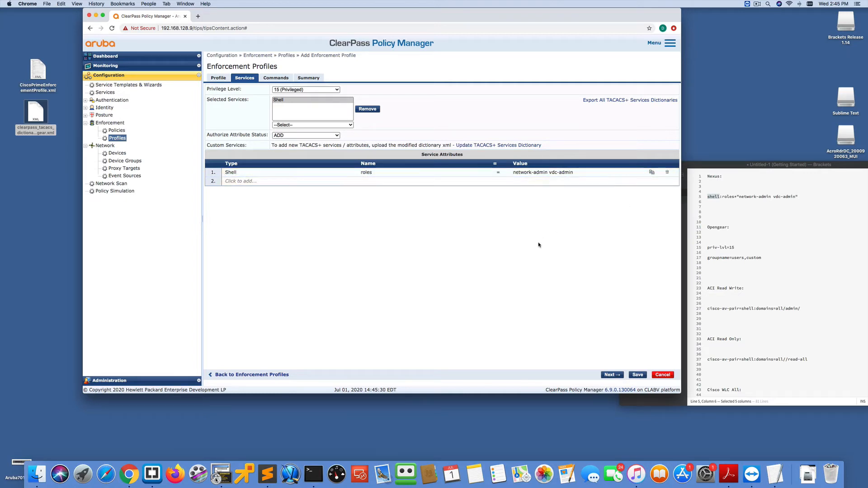
- Enable permitting unmatched commands, try to save the Nexus profile, then cancel and discard it
{"action": "left_click", "coordinate": [282, 78]}
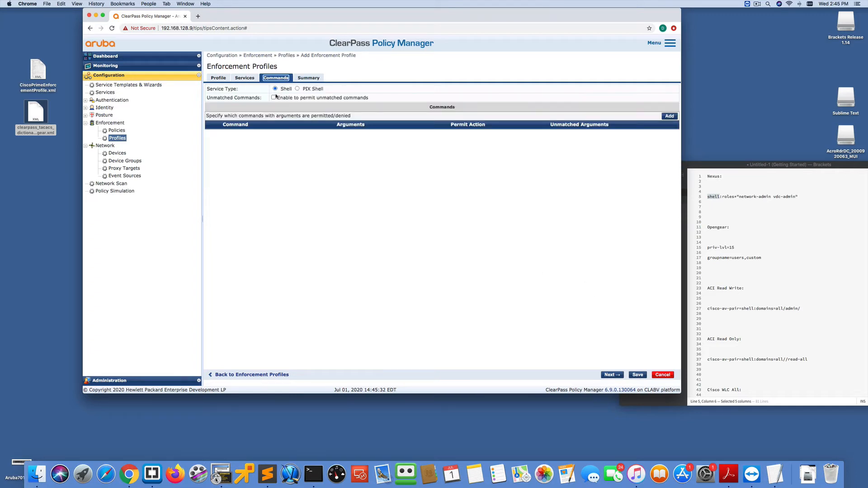
{"action": "left_click", "coordinate": [273, 97]}
{"action": "left_click", "coordinate": [637, 375]}
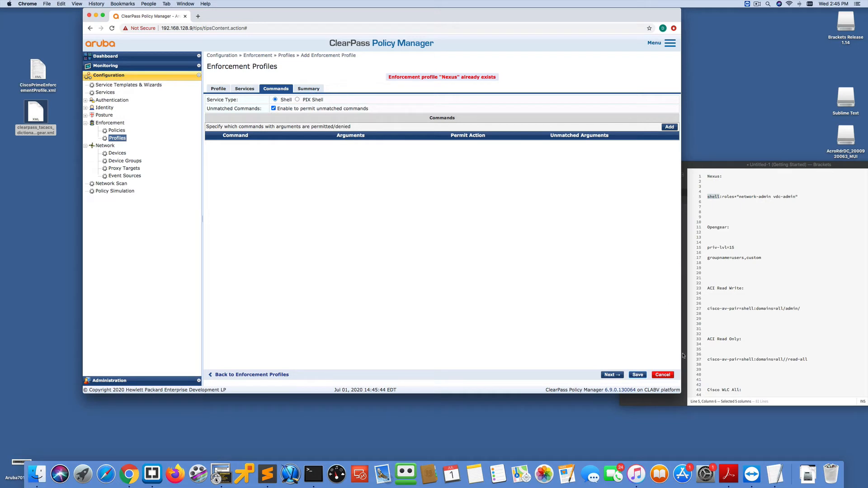
{"action": "left_click", "coordinate": [661, 376]}
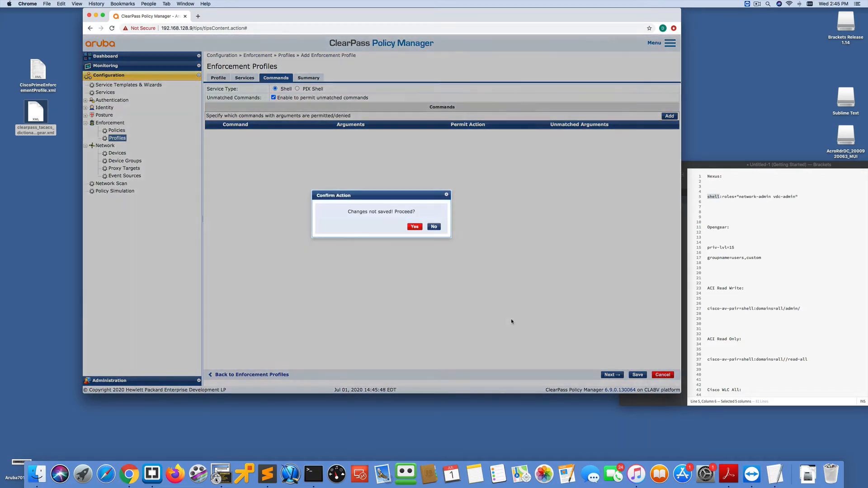
{"action": "left_click", "coordinate": [414, 226]}
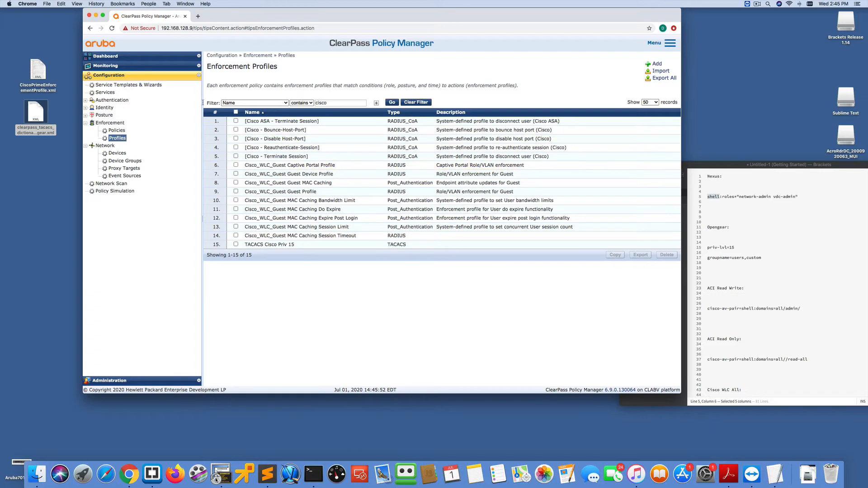
- Add a new TACACS+ Based Enforcement profile named OpenGear
{"action": "left_click", "coordinate": [656, 64]}
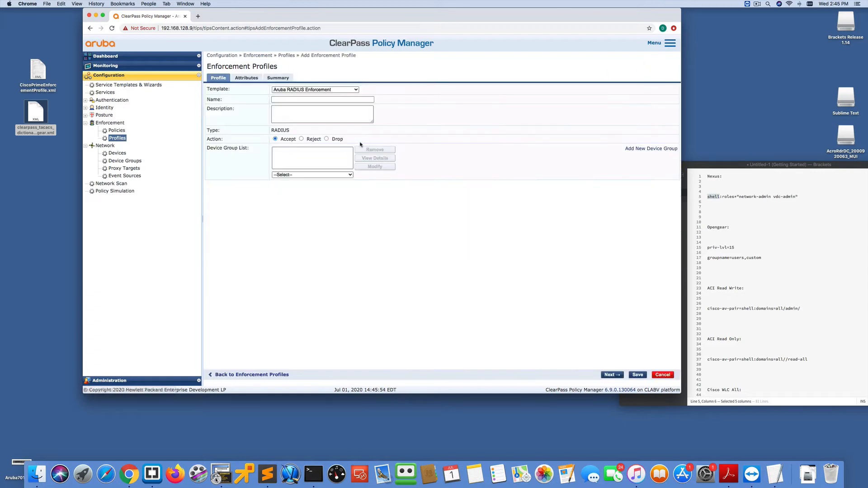
{"action": "left_click", "coordinate": [312, 89]}
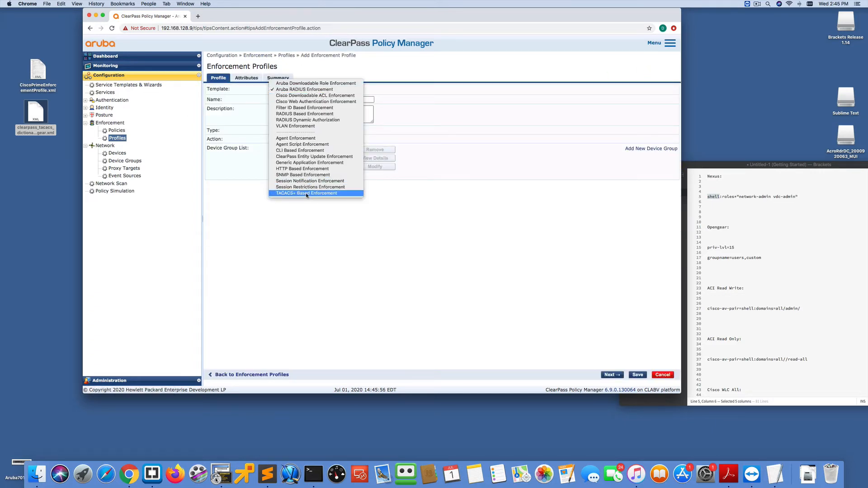
{"action": "left_click", "coordinate": [307, 193]}
{"action": "left_click", "coordinate": [274, 100]}
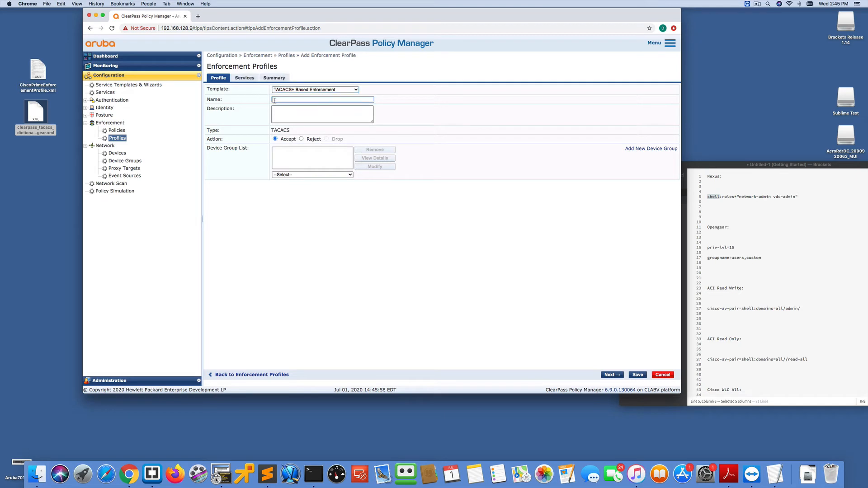
{"action": "type", "text": "OpenGear"}
- Set the OpenGear profile's privilege level to 15 (Privileged) and select the OpenGear service
{"action": "left_click", "coordinate": [245, 78]}
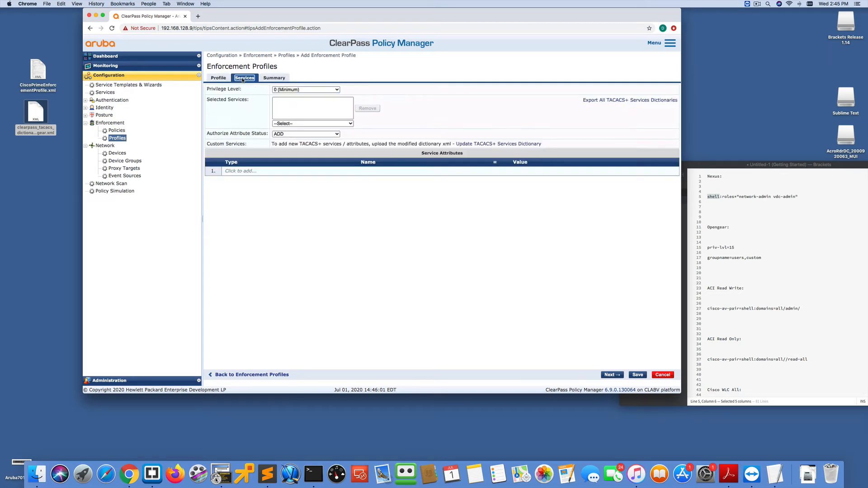
{"action": "left_click", "coordinate": [287, 90]}
{"action": "left_click", "coordinate": [293, 181]}
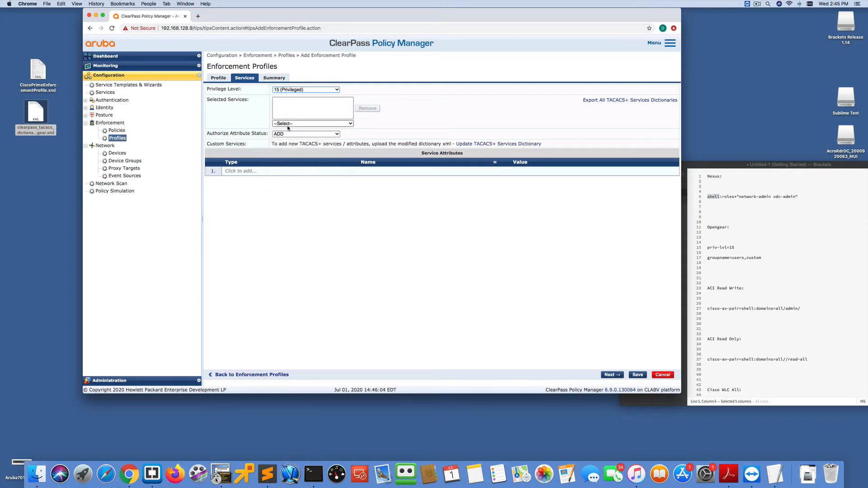
{"action": "left_click", "coordinate": [288, 125]}
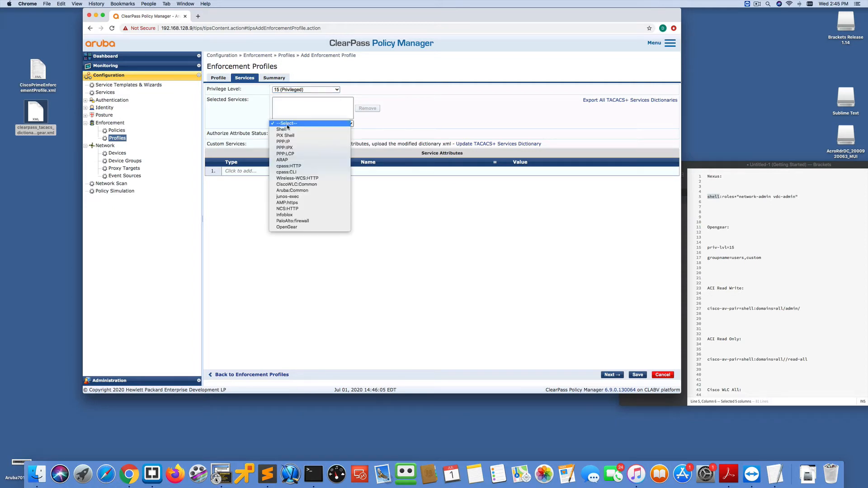
{"action": "left_click", "coordinate": [287, 227]}
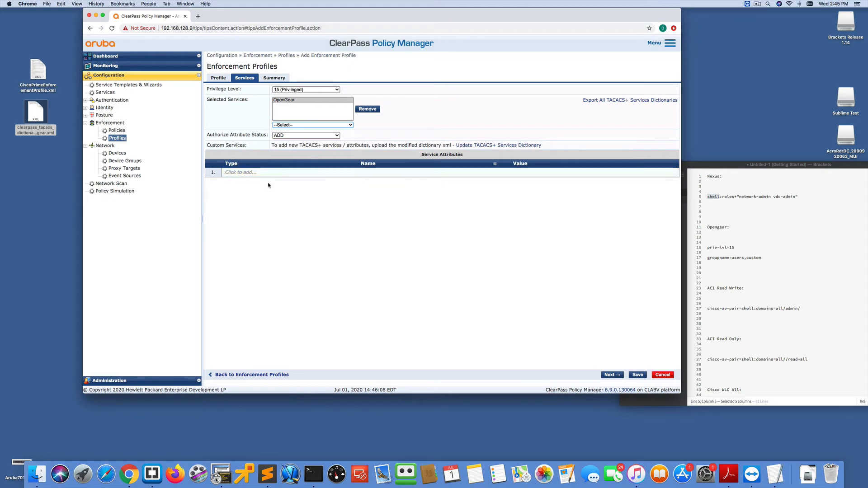
- Add an OpenGear service attribute groupname with value users custom and save the profile
{"action": "left_click", "coordinate": [237, 174]}
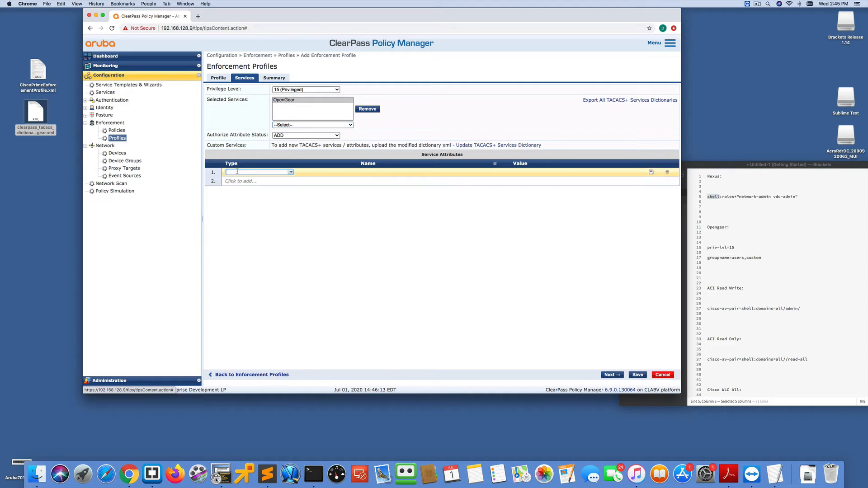
{"action": "left_click", "coordinate": [288, 174]}
{"action": "left_click", "coordinate": [271, 179]}
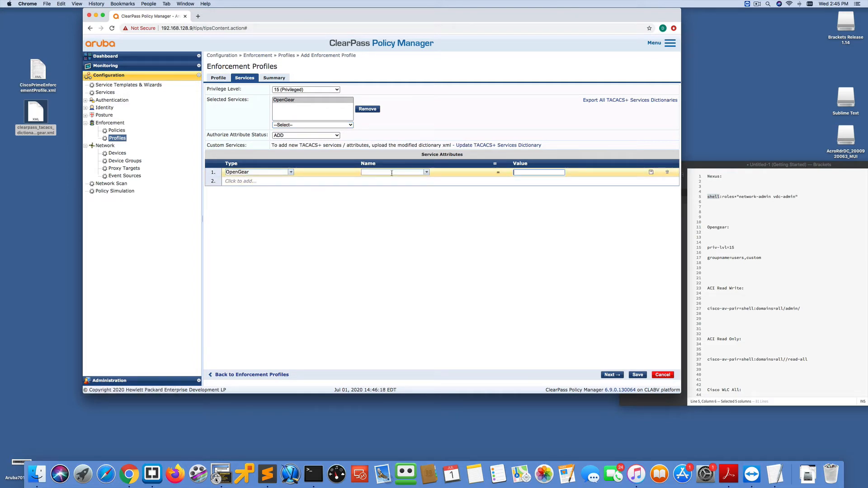
{"action": "left_click", "coordinate": [425, 173]}
{"action": "type", "text": "riv"}
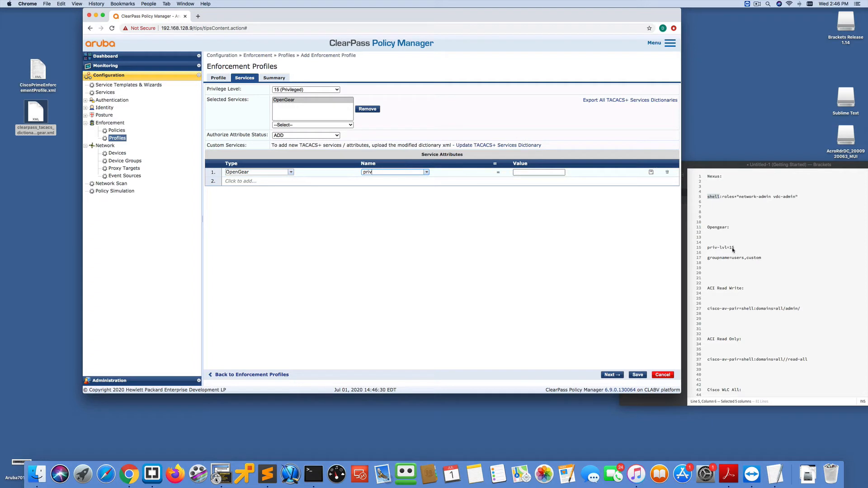
{"action": "left_click", "coordinate": [427, 173]}
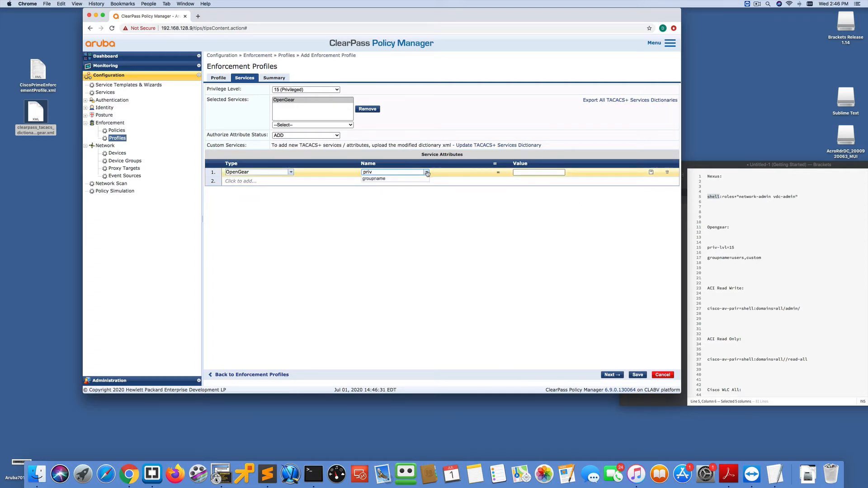
{"action": "left_click", "coordinate": [392, 180]}
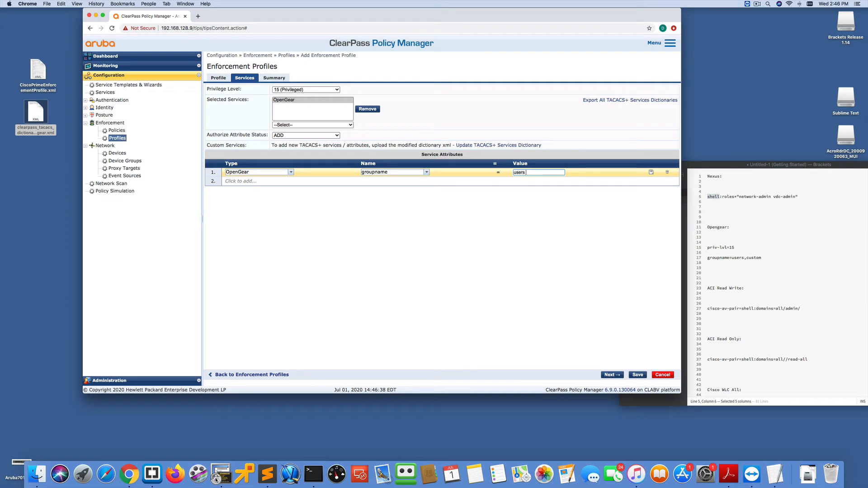
{"action": "type", "text": "custom"}
{"action": "left_click", "coordinate": [650, 172]}
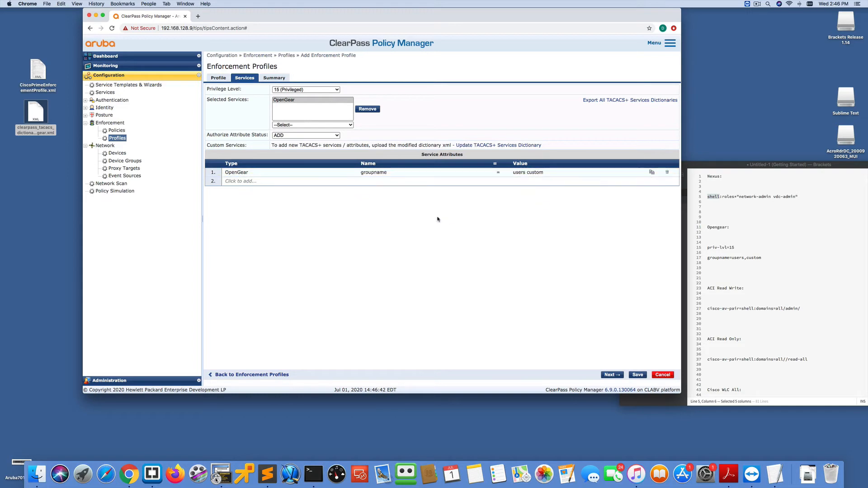
{"action": "left_click", "coordinate": [637, 375]}
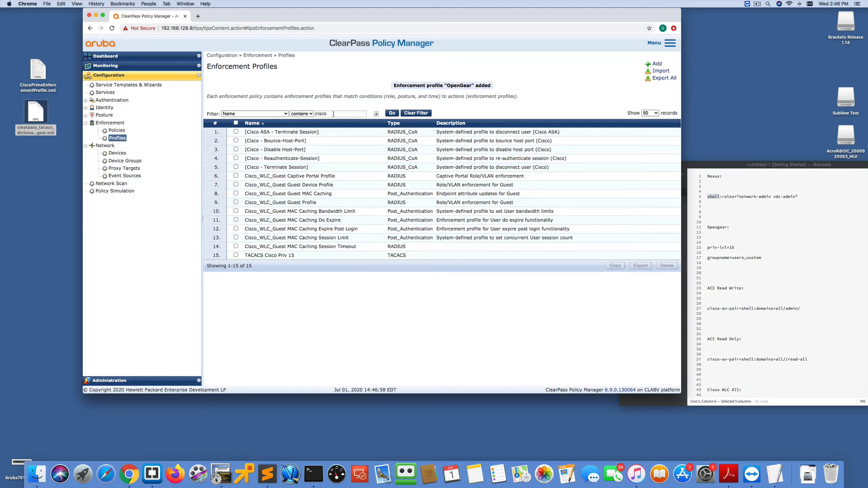
- Filter the enforcement profiles list by names containing "open", then clear the filter text
{"action": "left_click_drag", "start_coordinate": [333, 114], "coordinate": [314, 114]}
{"action": "key", "text": "BackSpace"}
{"action": "left_click", "coordinate": [392, 113]}
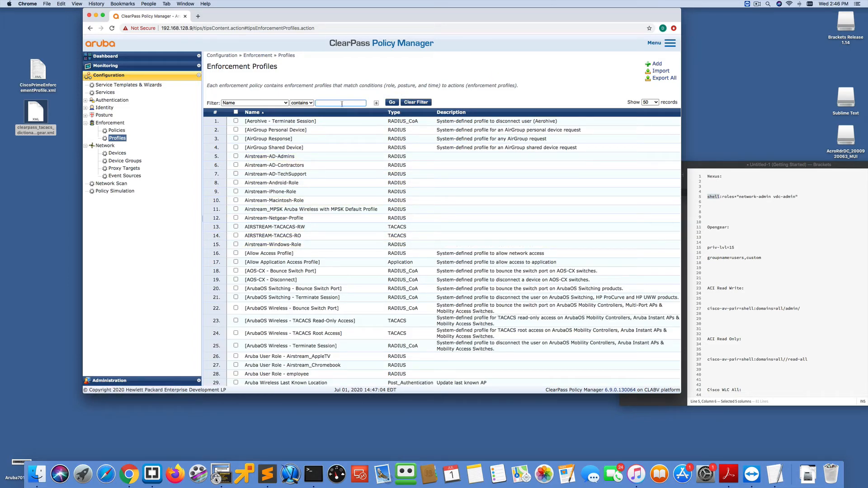
{"action": "type", "text": "open"}
{"action": "left_click", "coordinate": [392, 102]}
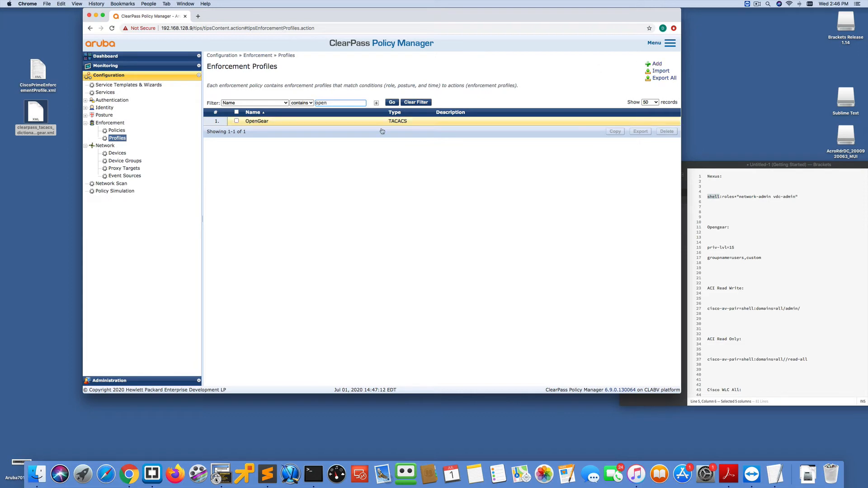
{"action": "left_click_drag", "start_coordinate": [342, 102], "coordinate": [298, 100]}
{"action": "key", "text": "BackSpace"}
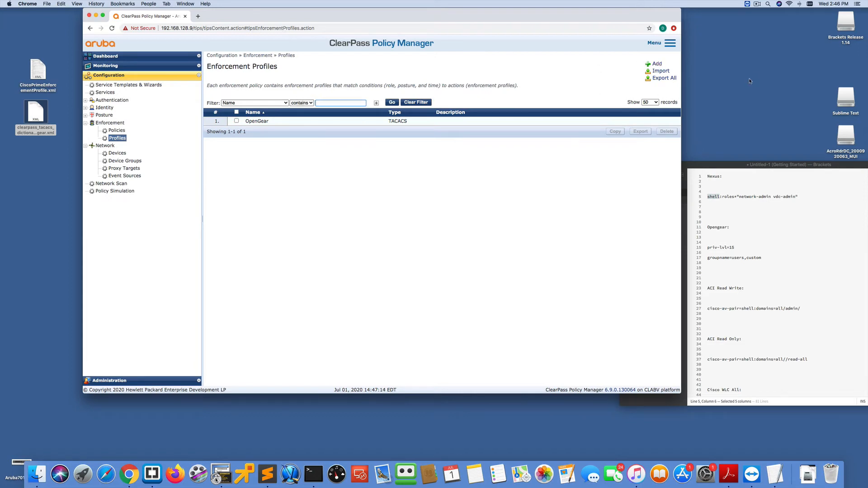
- Add a new TACACS+ Based Enforcement profile named ACI Read Write
{"action": "left_click", "coordinate": [656, 63]}
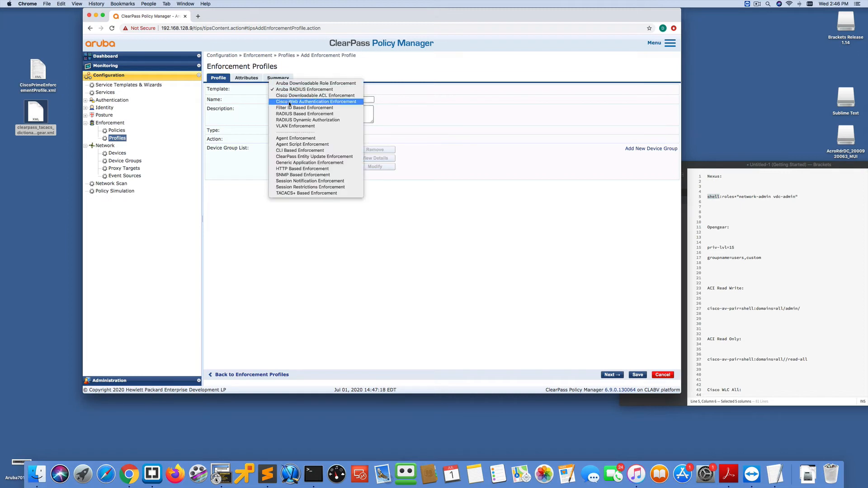
{"action": "left_click", "coordinate": [289, 90]}
{"action": "left_click", "coordinate": [307, 193]}
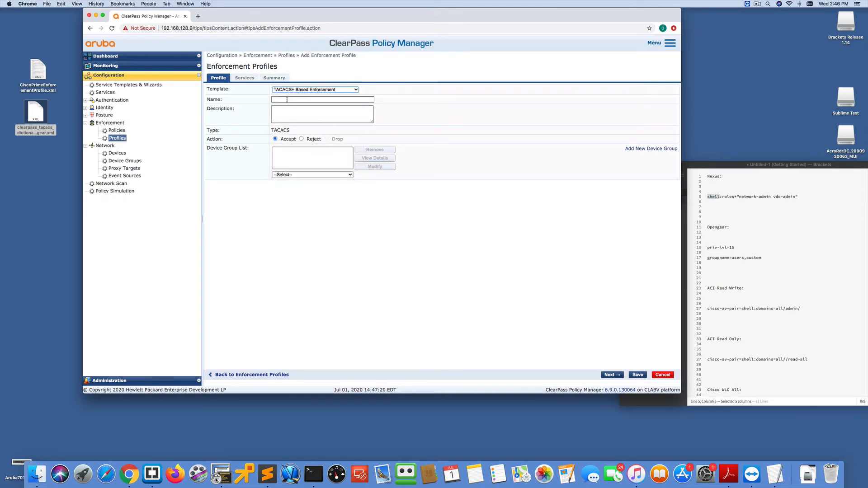
{"action": "left_click", "coordinate": [287, 100]}
{"action": "type", "text": "C"}
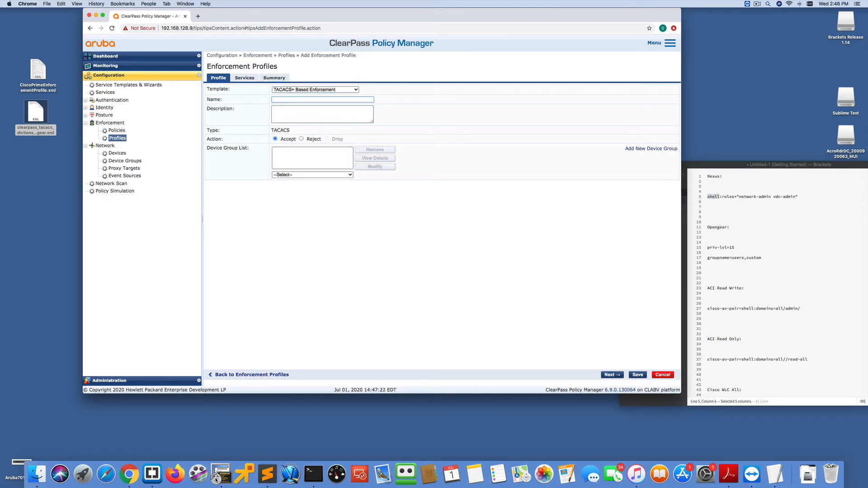
{"action": "type", "text": "ACI Read Write"}
- Set the ACI Read Write profile's privilege level to 15 (Privileged) and select the Shell service
{"action": "left_click", "coordinate": [304, 175]}
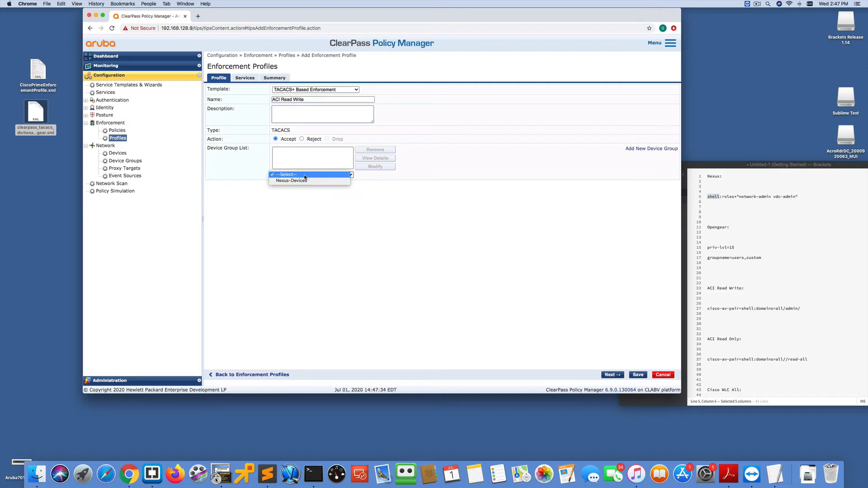
{"action": "left_click", "coordinate": [297, 195]}
{"action": "left_click", "coordinate": [245, 78]}
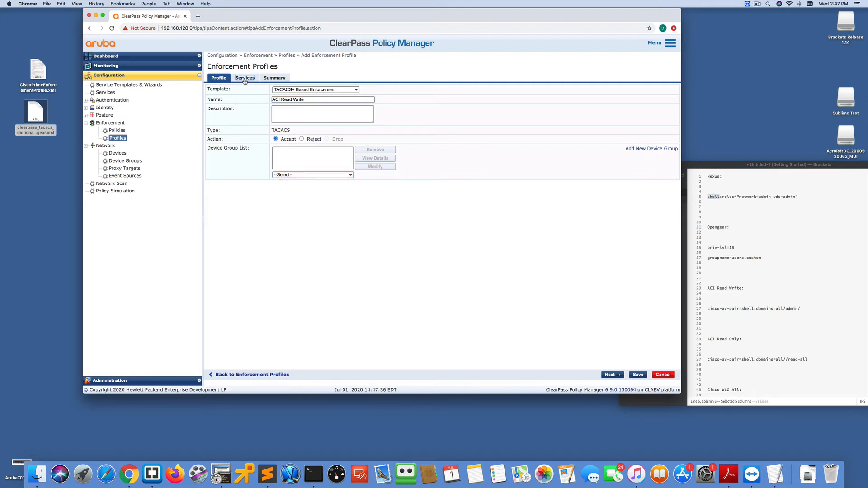
{"action": "left_click", "coordinate": [281, 89]}
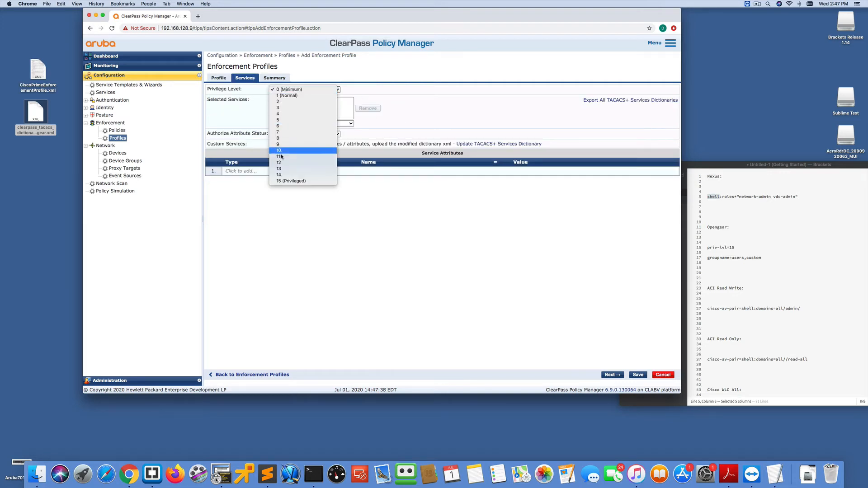
{"action": "left_click", "coordinate": [286, 181]}
{"action": "left_click", "coordinate": [282, 125]}
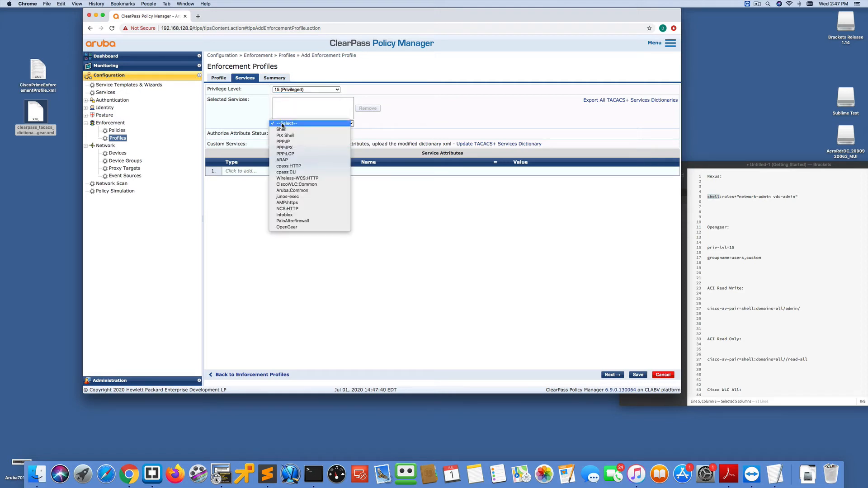
{"action": "left_click", "coordinate": [283, 131]}
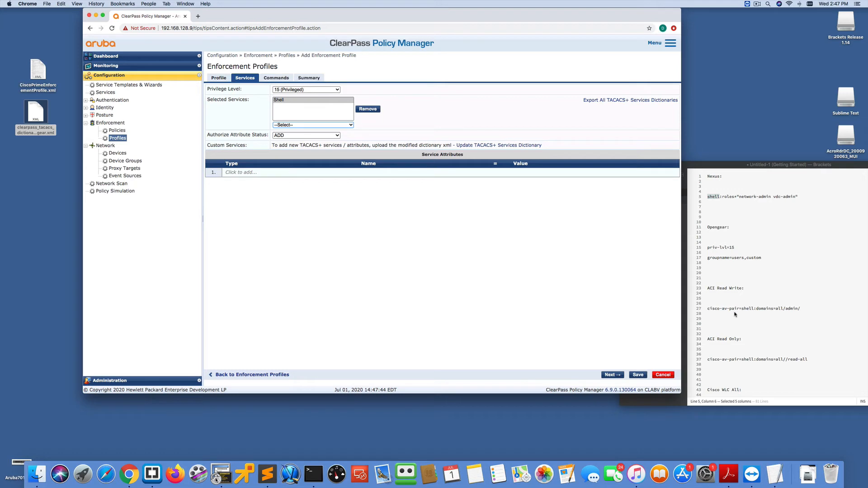
- Add a Shell attribute cisco-av-pair with value domains=all/admin and save the profile
{"action": "left_click", "coordinate": [243, 173]}
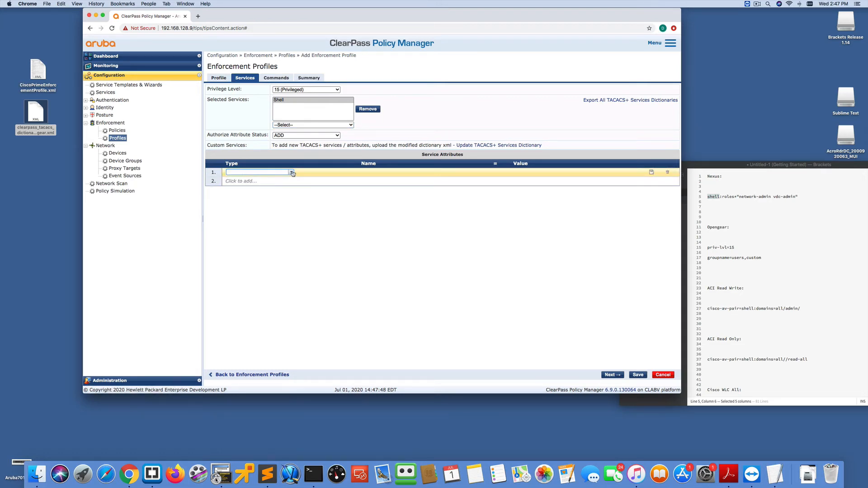
{"action": "left_click", "coordinate": [292, 172]}
{"action": "left_click", "coordinate": [280, 178]}
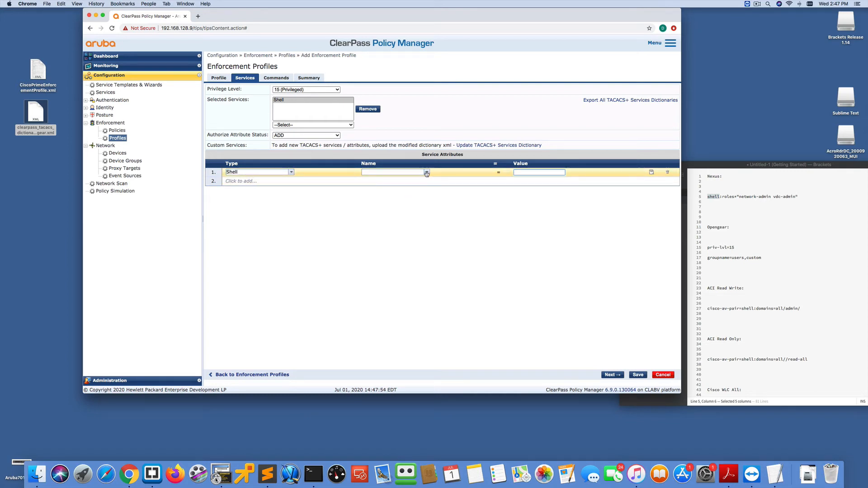
{"action": "left_click", "coordinate": [426, 173]}
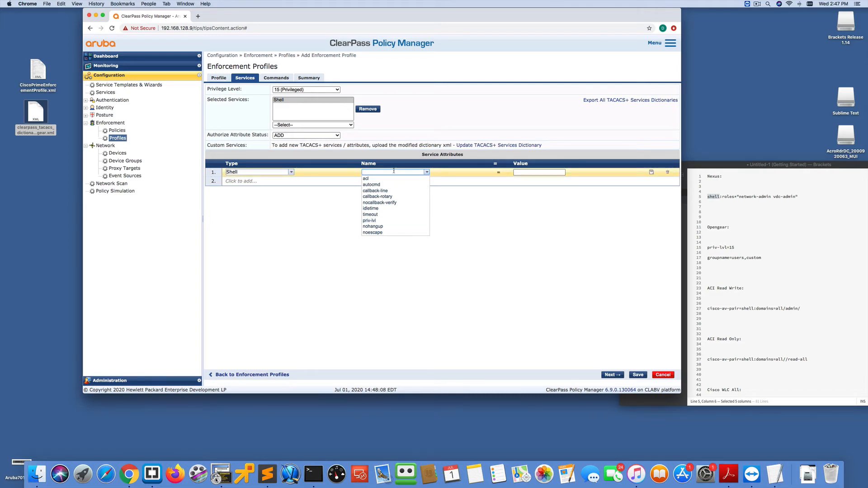
{"action": "type", "text": "cisco-av-p"}
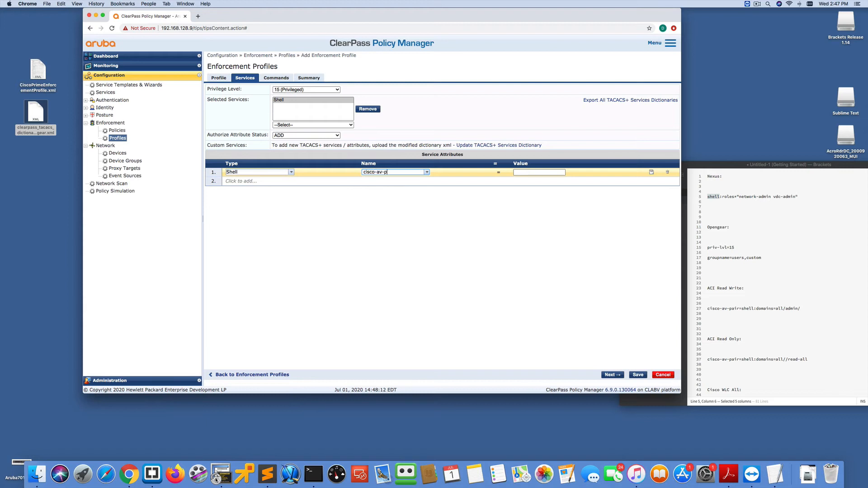
{"action": "type", "text": "air"}
{"action": "left_click", "coordinate": [523, 173]}
{"action": "type", "text": "domains=all"}
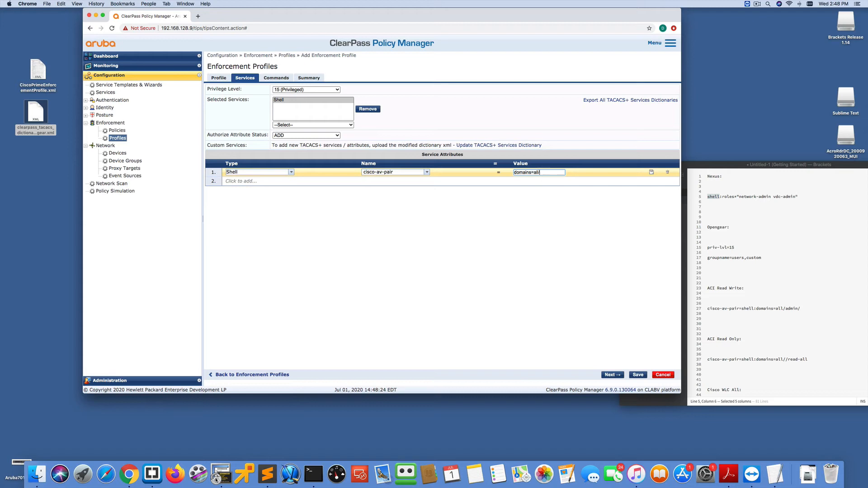
{"action": "type", "text": "/admin"}
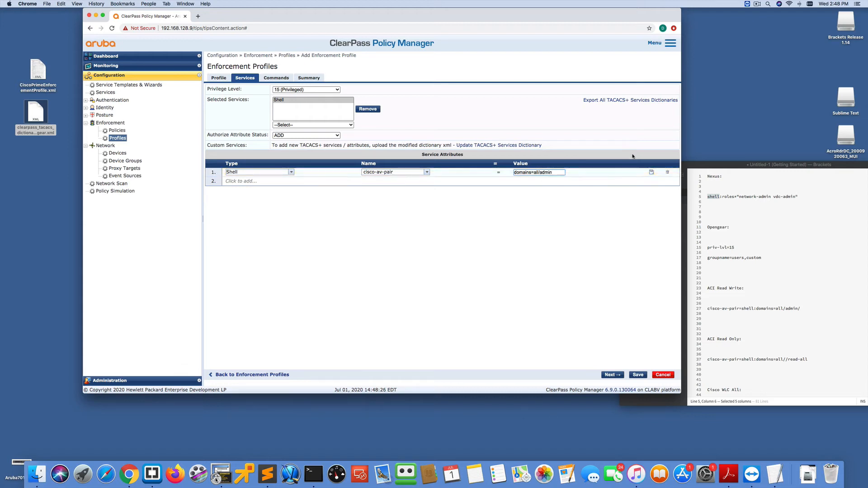
{"action": "left_click", "coordinate": [651, 173]}
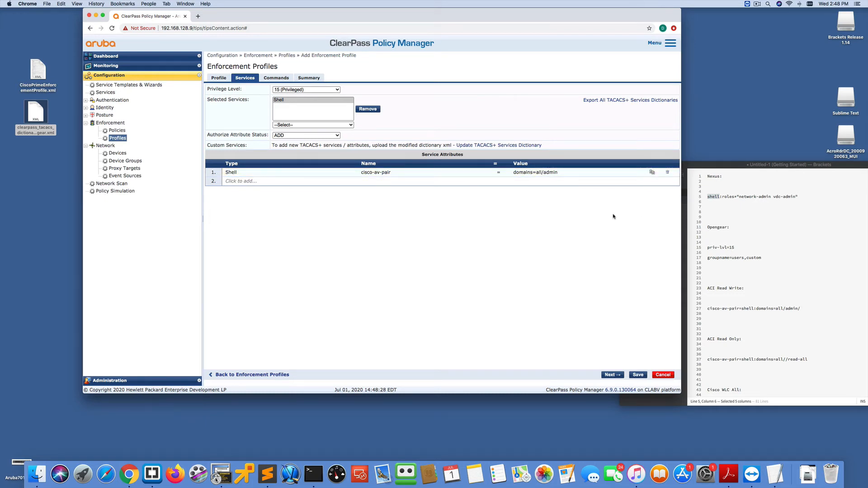
{"action": "left_click", "coordinate": [638, 375]}
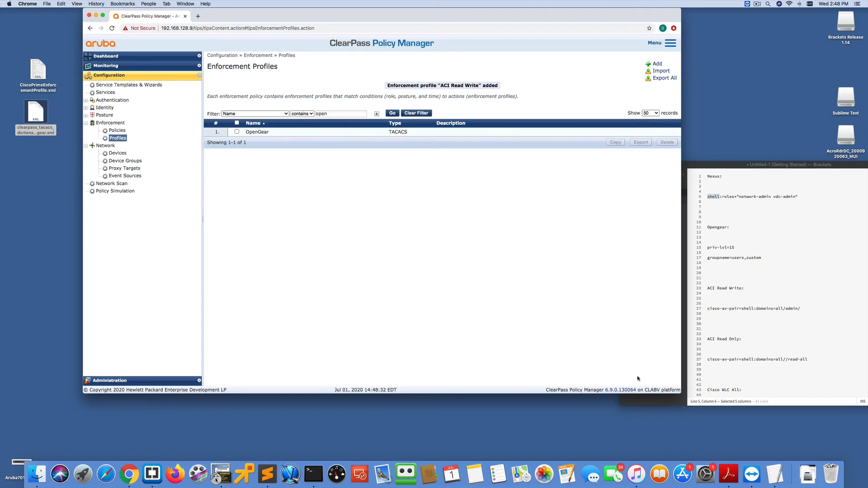
- Filter the enforcement profiles list by names containing ACI
{"action": "double_click", "coordinate": [322, 113]}
{"action": "key", "text": "BackSpace"}
{"action": "type", "text": "ACI"}
{"action": "left_click", "coordinate": [392, 112]}
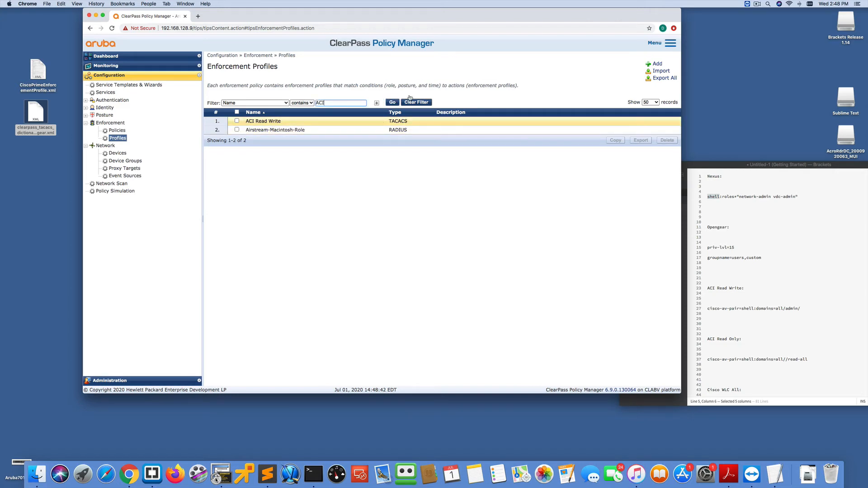
- Add a new TACACS+ Based Enforcement profile named ACI Read Only
{"action": "left_click", "coordinate": [657, 65]}
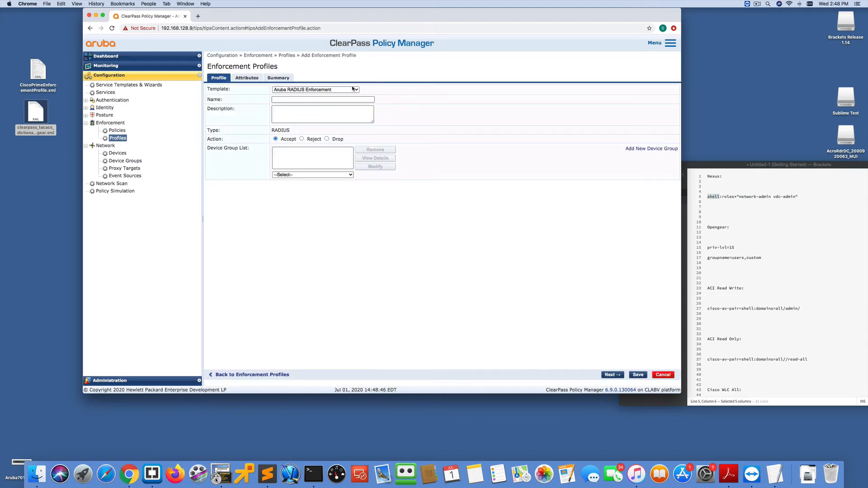
{"action": "left_click", "coordinate": [353, 89]}
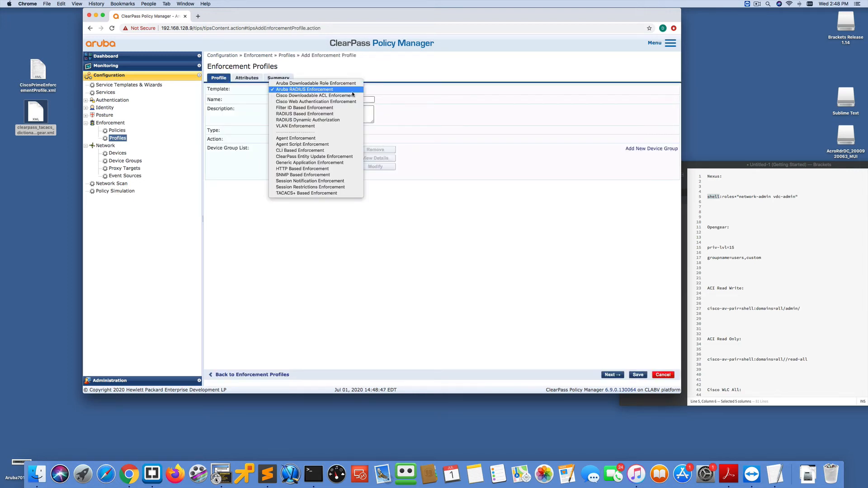
{"action": "left_click", "coordinate": [314, 193]}
{"action": "left_click", "coordinate": [280, 99]}
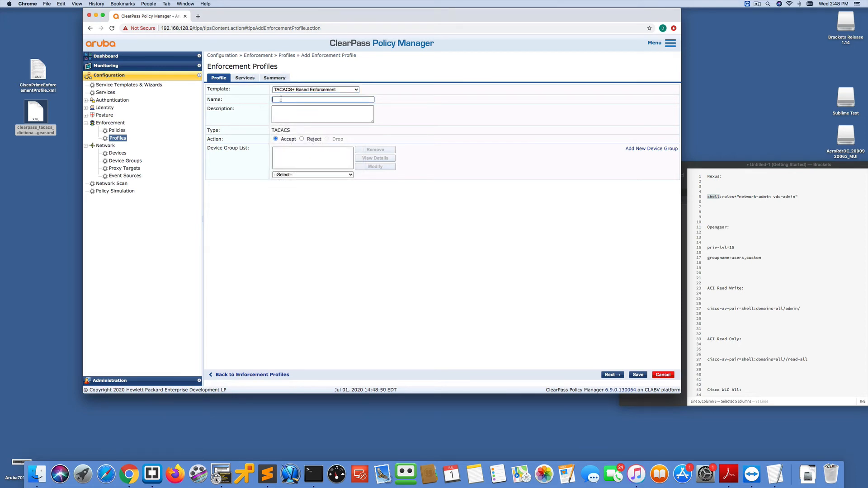
{"action": "type", "text": "ACI Rad Only"}
{"action": "left_click", "coordinate": [284, 100]}
{"action": "type", "text": "e"}
- Set the ACI Read Only profile's privilege level to 1 (Normal) and select the Shell service
{"action": "left_click", "coordinate": [245, 79]}
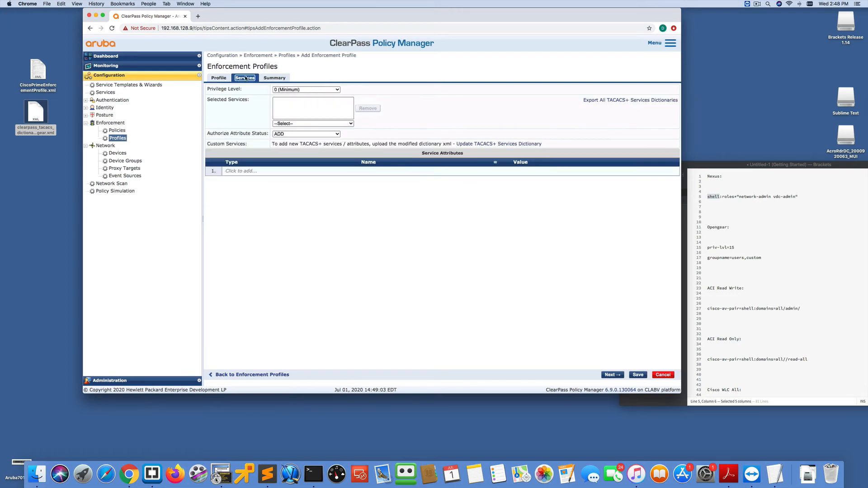
{"action": "left_click", "coordinate": [220, 78]}
{"action": "left_click", "coordinate": [246, 79]}
{"action": "left_click", "coordinate": [285, 92]}
{"action": "left_click", "coordinate": [286, 101]}
{"action": "left_click", "coordinate": [287, 93]}
{"action": "left_click", "coordinate": [287, 83]}
{"action": "left_click", "coordinate": [290, 124]}
{"action": "left_click", "coordinate": [289, 132]}
- Add a Shell attribute cisco-av-pair with value domains=all//read-all and save the profile
{"action": "left_click", "coordinate": [248, 172]}
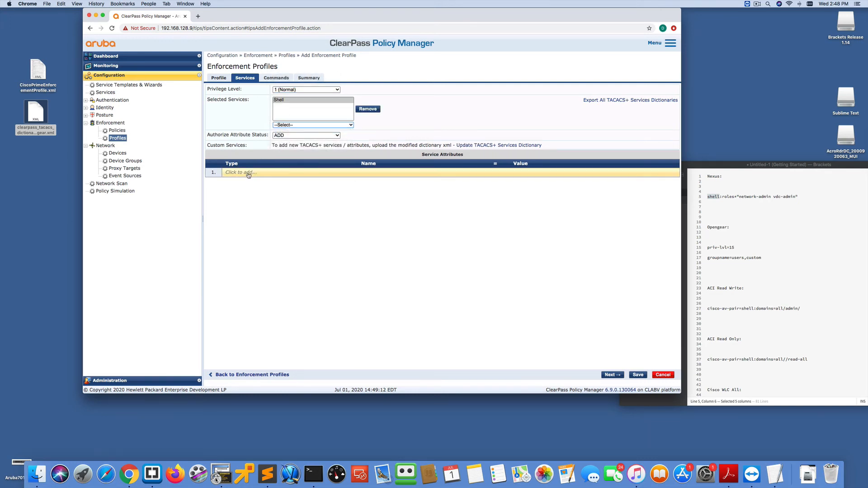
{"action": "left_click", "coordinate": [291, 172]}
{"action": "left_click", "coordinate": [288, 179]}
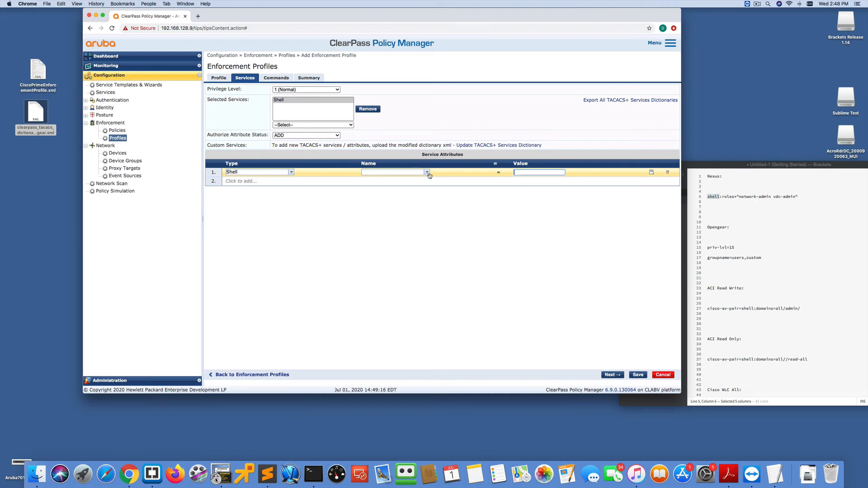
{"action": "left_click", "coordinate": [416, 172]}
{"action": "type", "text": "cisco-av-pair"}
{"action": "key", "text": "Tab"}
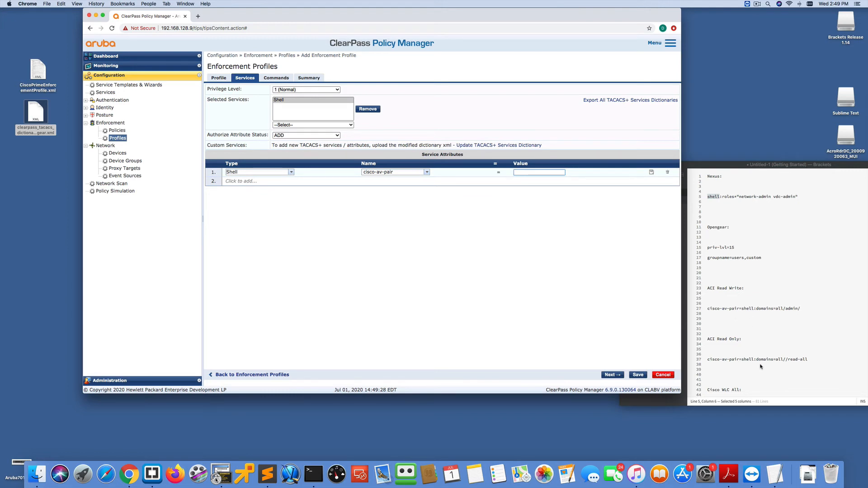
{"action": "type", "text": "domains=all//"}
{"action": "type", "text": "read-all"}
{"action": "left_click", "coordinate": [651, 172]}
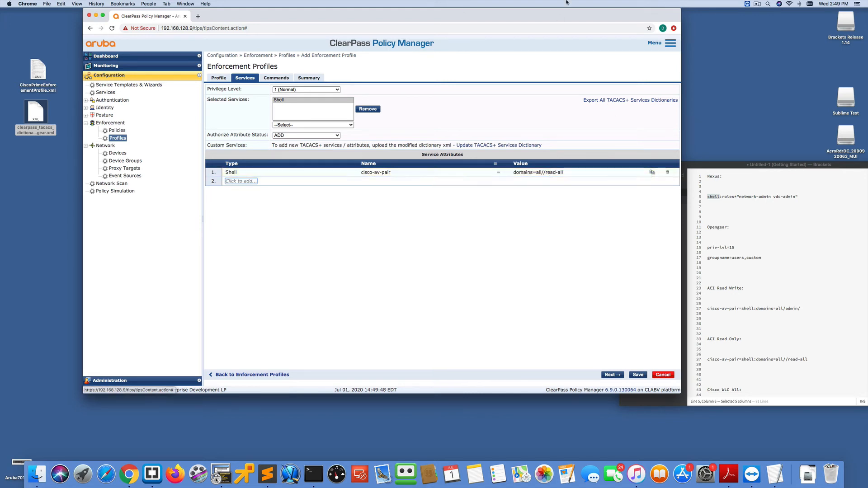
{"action": "left_click", "coordinate": [640, 375]}
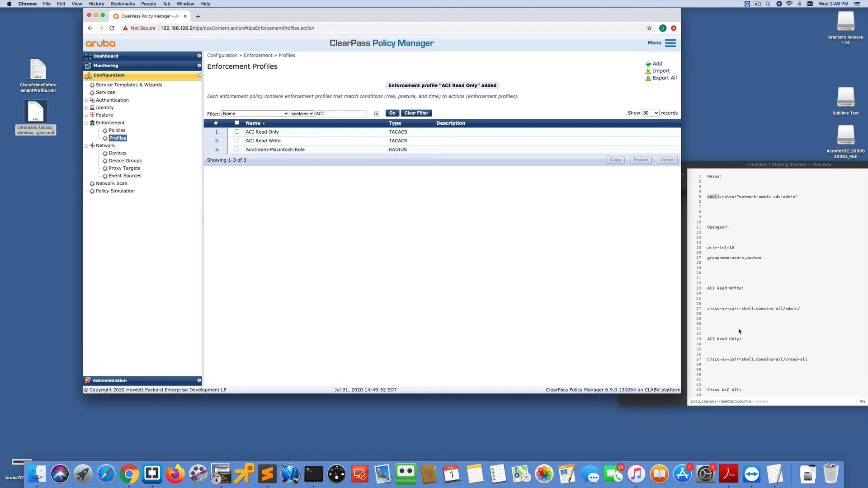
- Add a new TACACS+ Based Enforcement profile named Cisco WLC
{"action": "scroll", "coordinate": [738, 332], "scroll_direction": "down", "scroll_amount": 8}
{"action": "scroll", "coordinate": [737, 332], "scroll_direction": "down", "scroll_amount": 2}
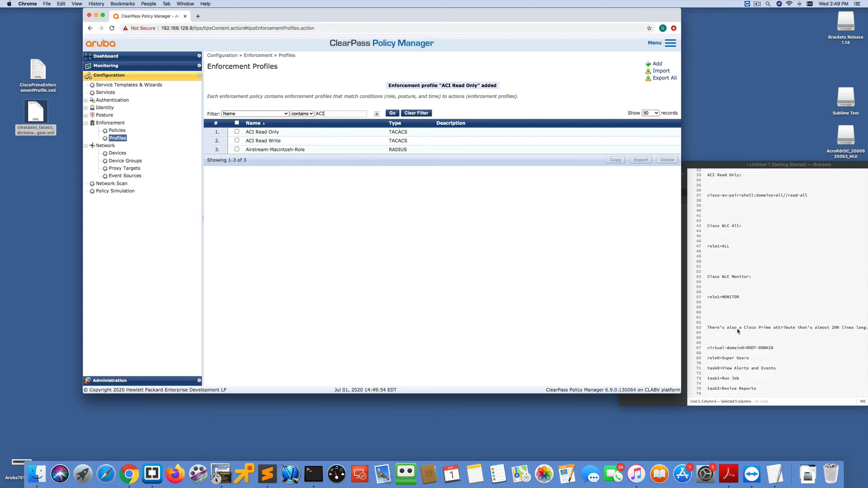
{"action": "left_click", "coordinate": [656, 64]}
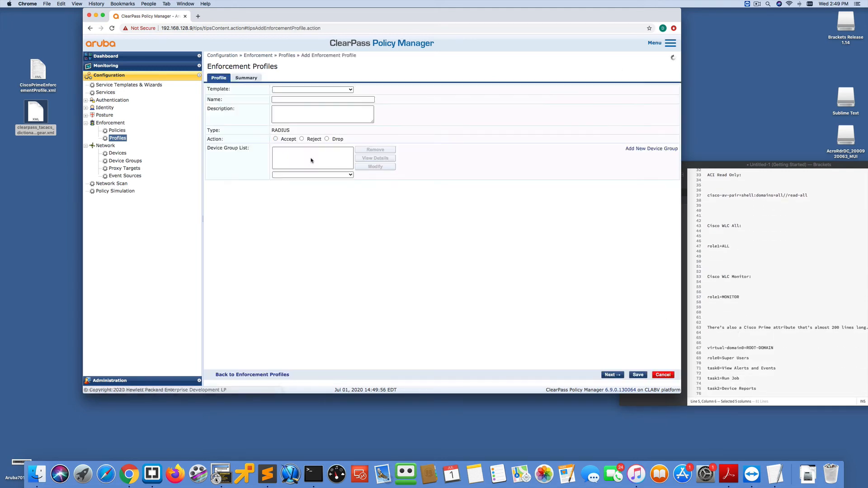
{"action": "left_click", "coordinate": [356, 90]}
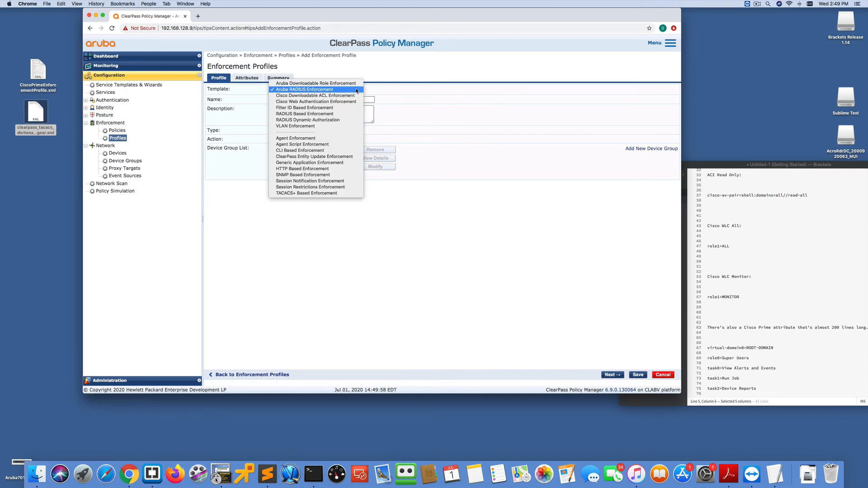
{"action": "left_click", "coordinate": [308, 193]}
{"action": "left_click", "coordinate": [282, 100]}
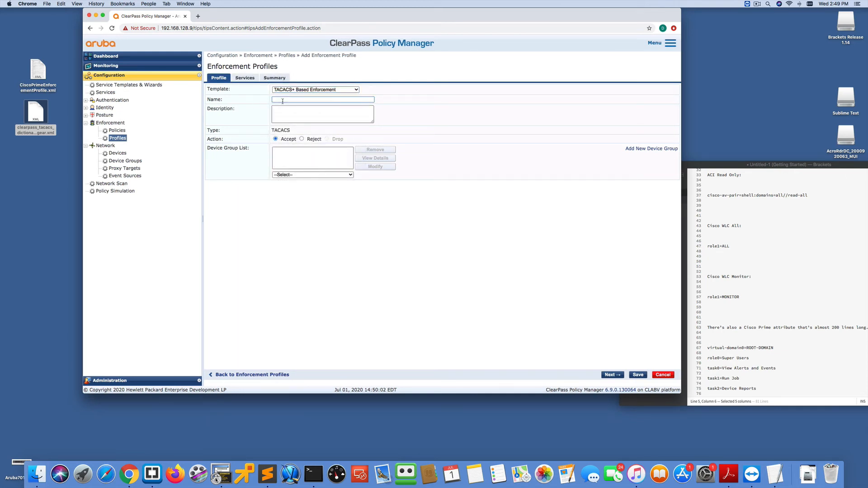
{"action": "type", "text": "Cisco WLC"}
- Set the profile's privilege level to 15 (Privileged) and rename it Cisco WLC ALL
{"action": "left_click", "coordinate": [245, 78]}
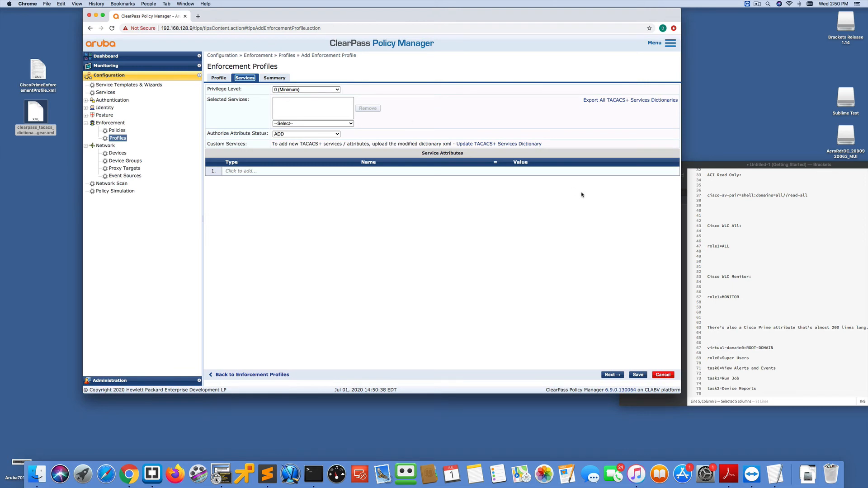
{"action": "scroll", "coordinate": [711, 228], "scroll_direction": "up", "scroll_amount": 1}
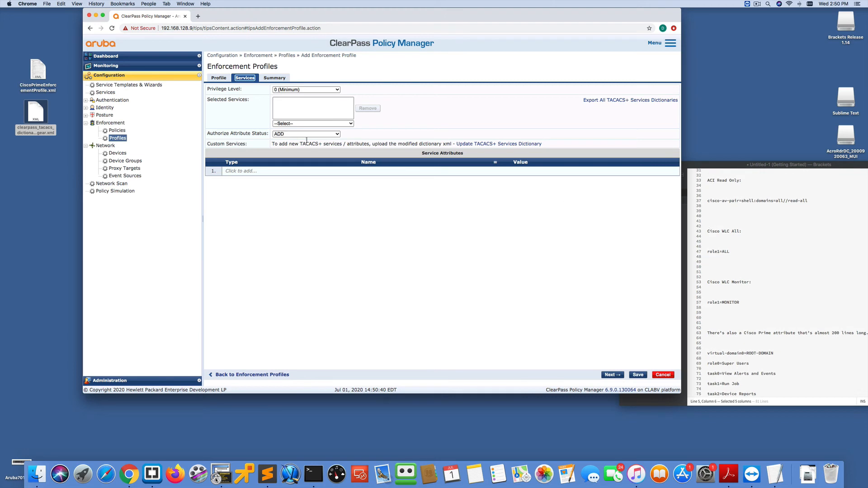
{"action": "left_click", "coordinate": [295, 90]}
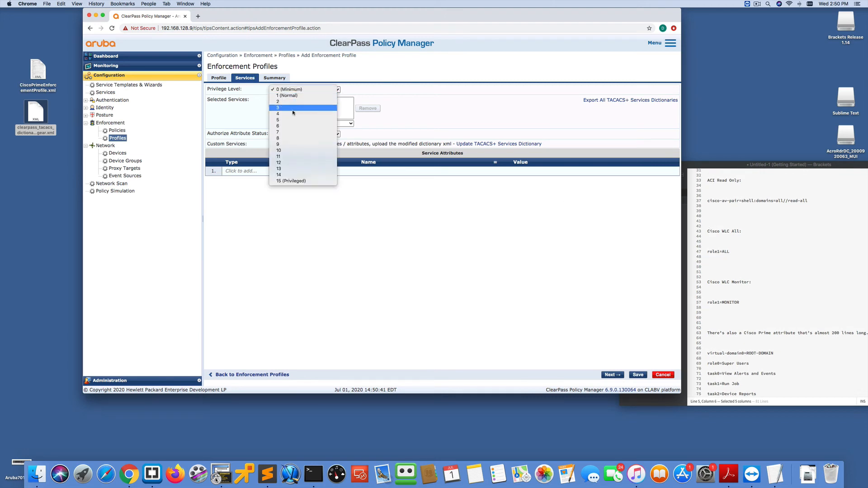
{"action": "left_click", "coordinate": [293, 180]}
{"action": "left_click", "coordinate": [221, 79]}
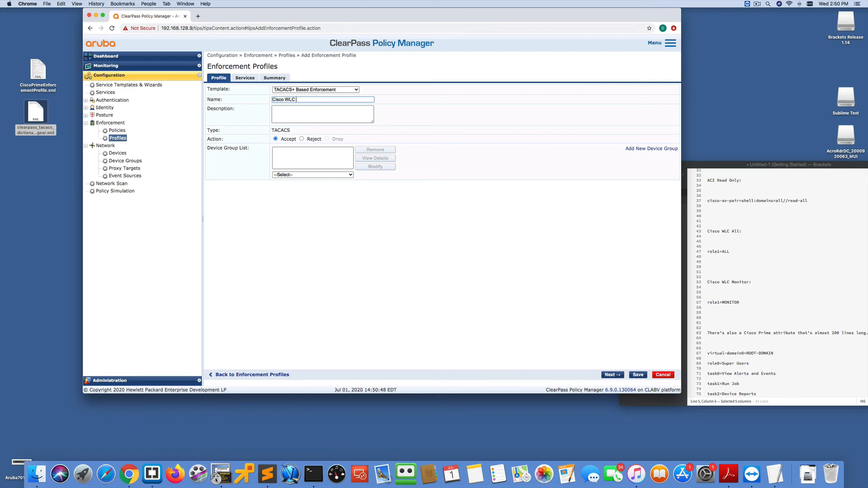
{"action": "type", "text": "ALL"}
- Select the CiscoWLC:Common service for the Cisco WLC ALL profile
{"action": "left_click", "coordinate": [244, 77]}
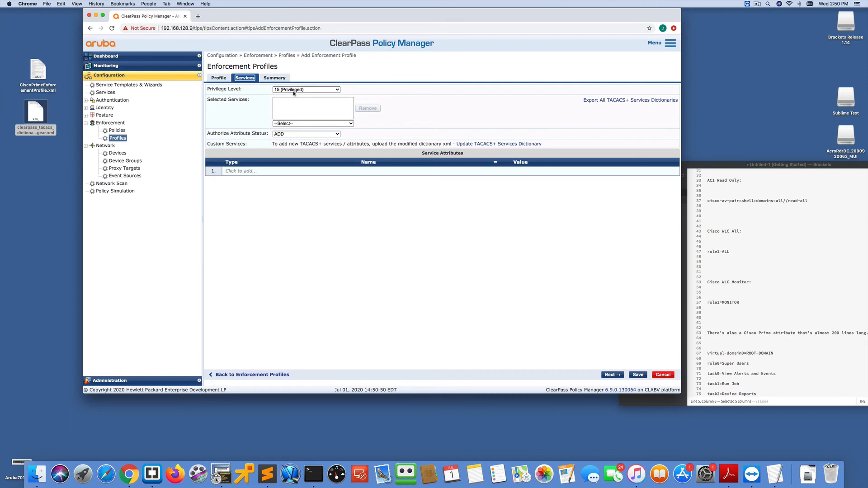
{"action": "left_click", "coordinate": [300, 123]}
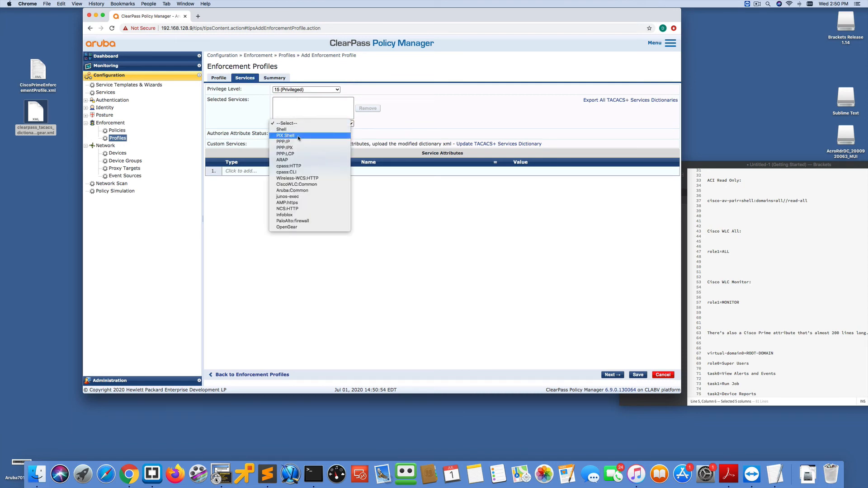
{"action": "left_click", "coordinate": [296, 184]}
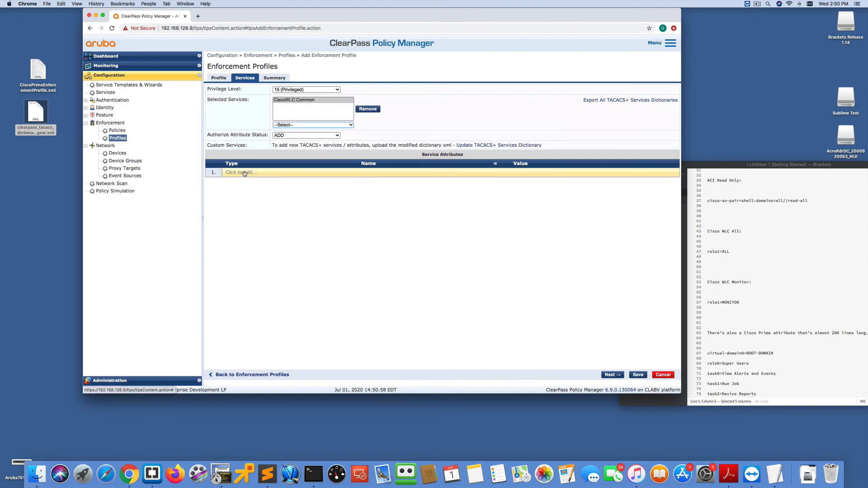
- Add a CiscoWLC:Common attribute role1 with value ALL and save the profile
{"action": "left_click", "coordinate": [244, 173]}
{"action": "left_click", "coordinate": [290, 173]}
{"action": "left_click", "coordinate": [285, 179]}
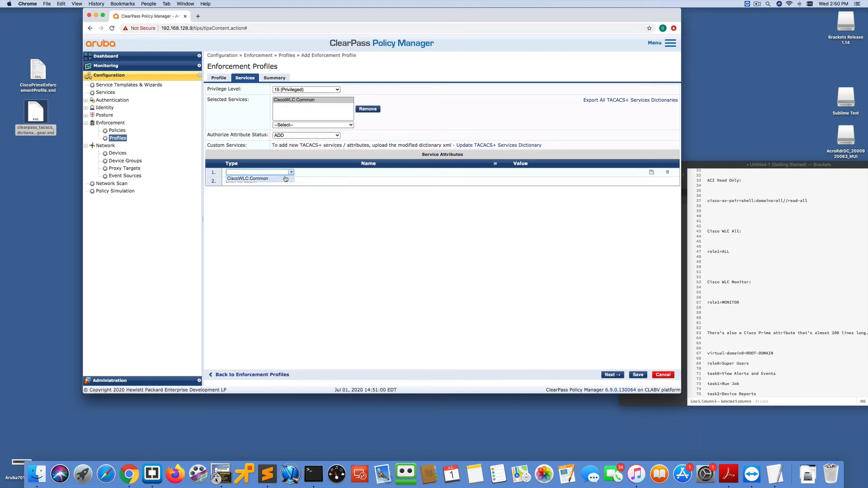
{"action": "left_click", "coordinate": [427, 172]}
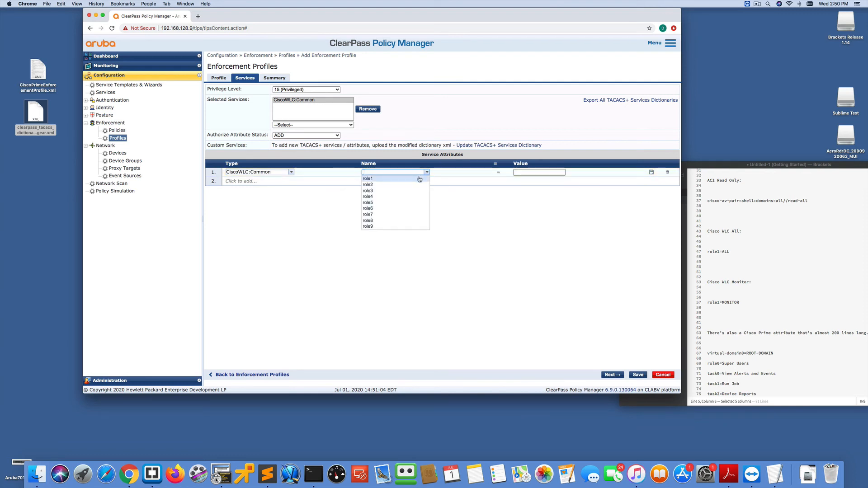
{"action": "left_click", "coordinate": [420, 179]}
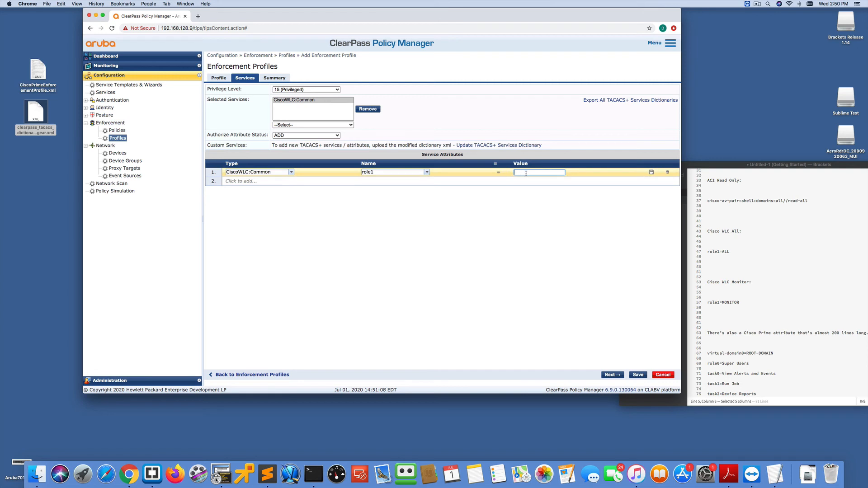
{"action": "left_click", "coordinate": [651, 172]}
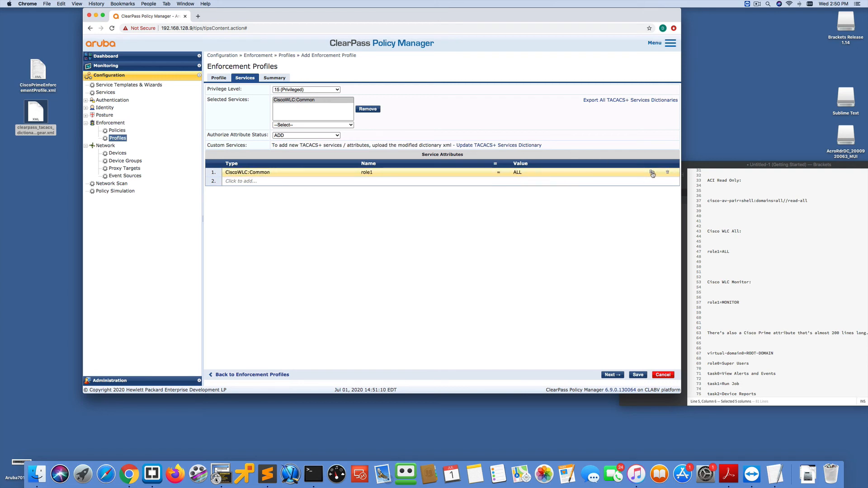
{"action": "left_click", "coordinate": [637, 374]}
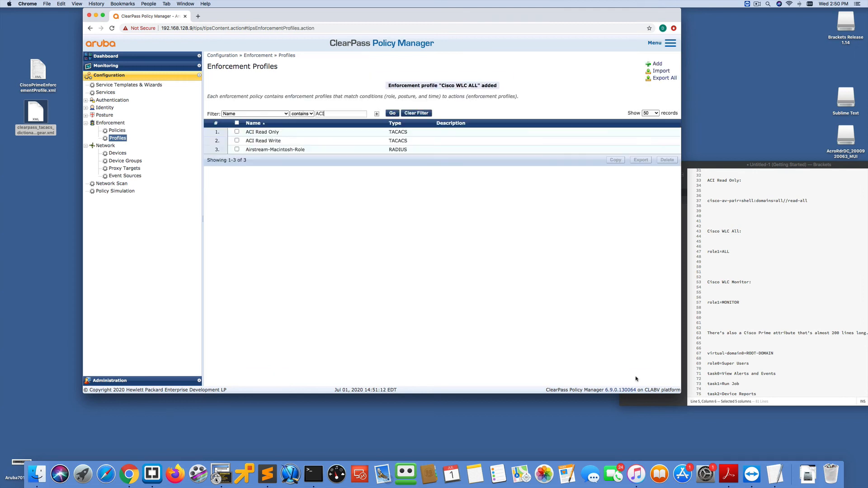
- Add a new TACACS+ Based Enforcement profile named Cisco WLC Monitor
{"action": "left_click", "coordinate": [657, 64]}
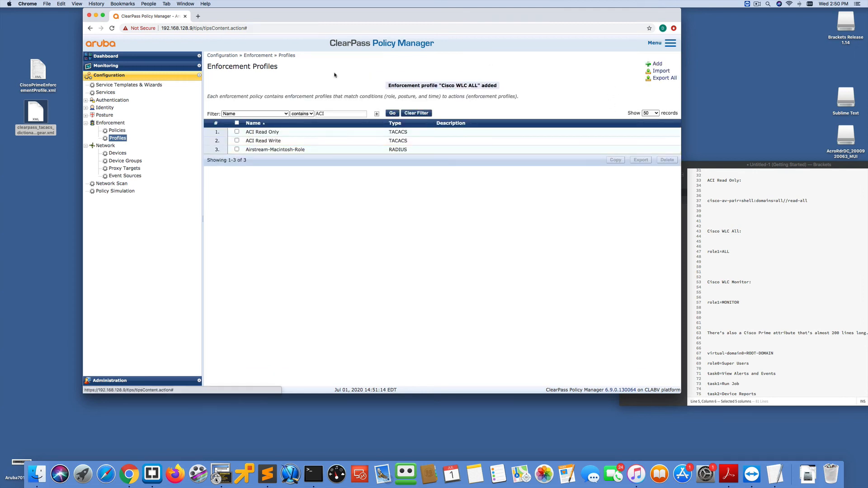
{"action": "left_click", "coordinate": [291, 89]}
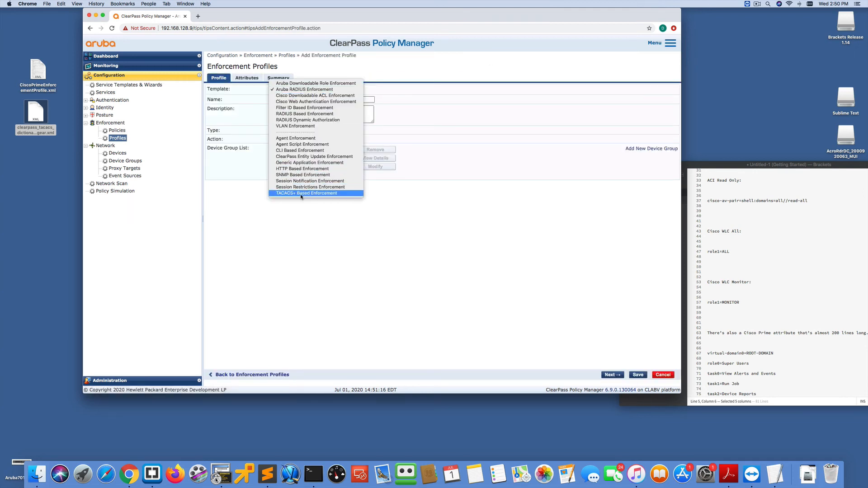
{"action": "left_click", "coordinate": [298, 194]}
{"action": "left_click", "coordinate": [274, 99]}
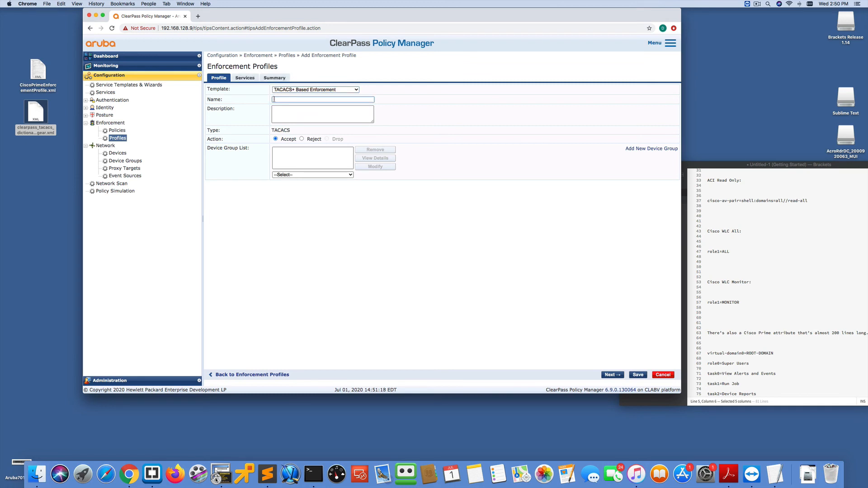
{"action": "type", "text": "Cisco WLC Monitor"}
- Set the Cisco WLC Monitor profile's privilege level to 1 (Normal) and select the CiscoWLC:Common service
{"action": "left_click", "coordinate": [244, 77]}
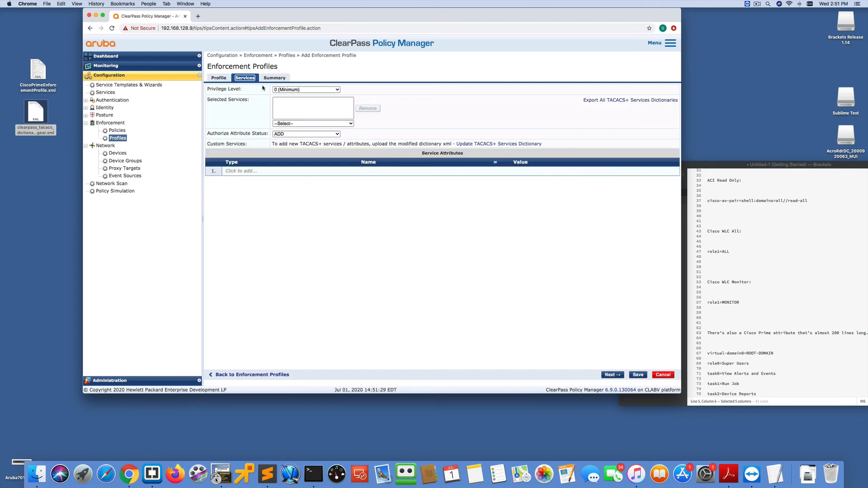
{"action": "left_click", "coordinate": [287, 90]}
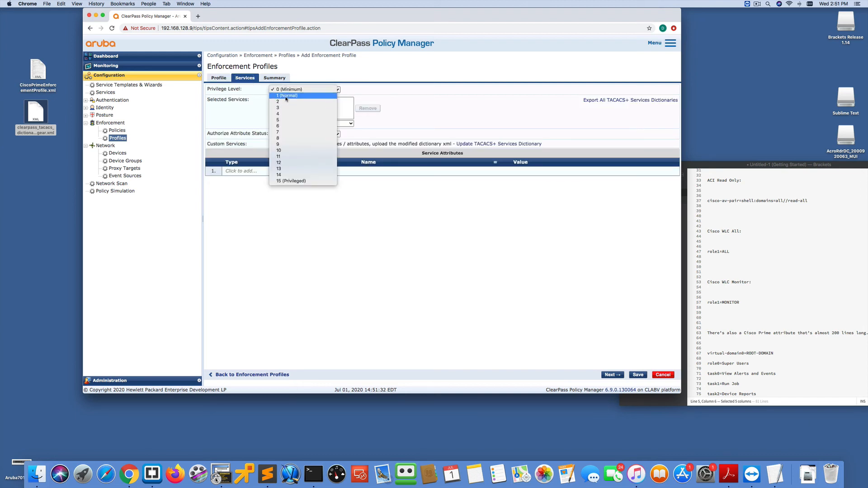
{"action": "left_click", "coordinate": [286, 98]}
{"action": "left_click", "coordinate": [286, 123]}
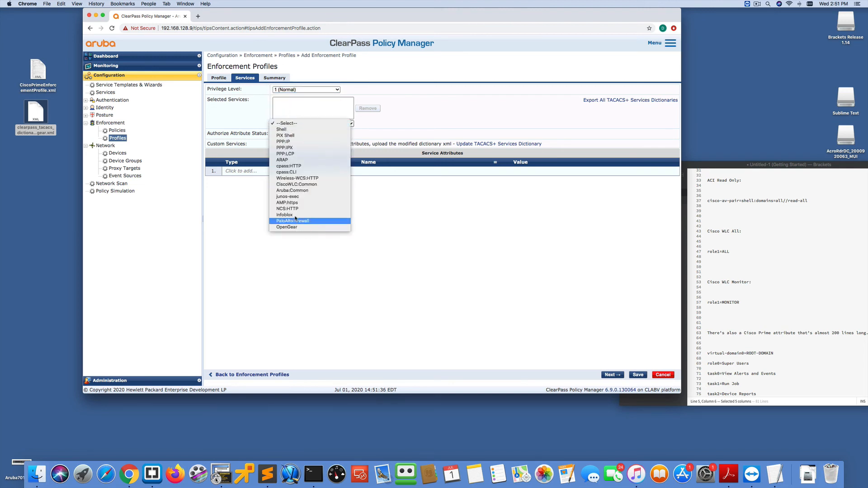
{"action": "left_click", "coordinate": [298, 184]}
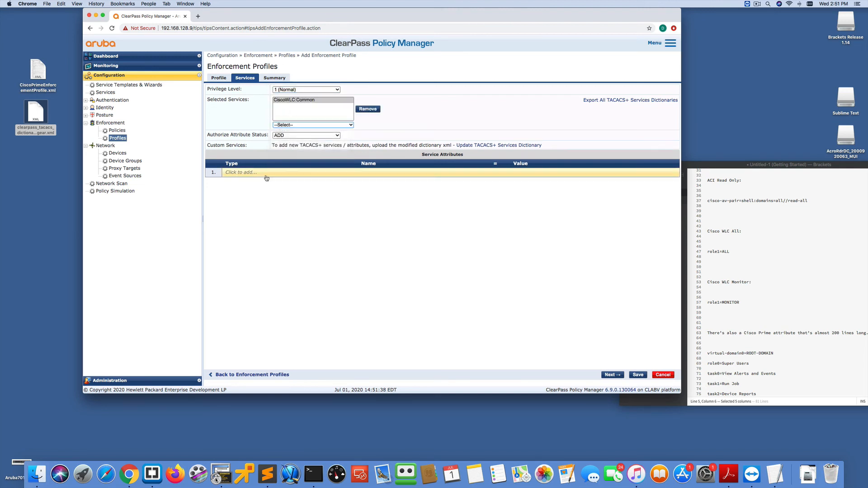
- Add a CiscoWLC:Common attribute role1 with value MONITOR and save the profile
{"action": "left_click", "coordinate": [253, 171]}
{"action": "left_click", "coordinate": [291, 172]}
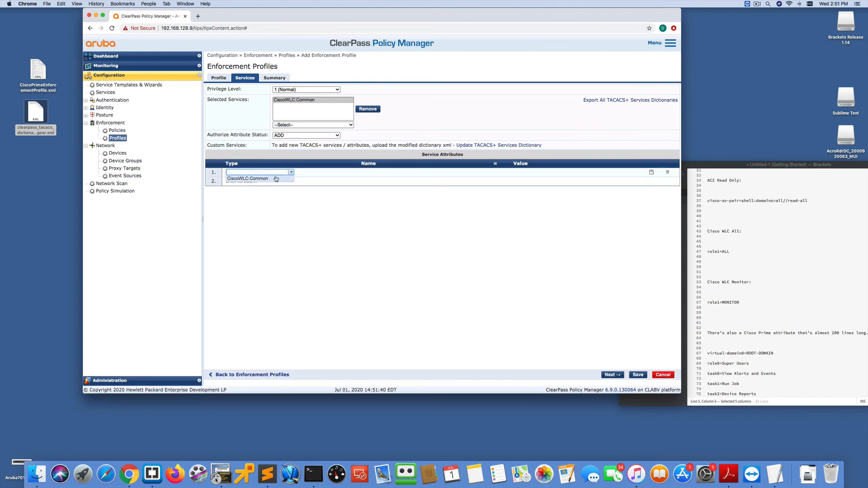
{"action": "left_click", "coordinate": [275, 179]}
{"action": "left_click", "coordinate": [426, 173]}
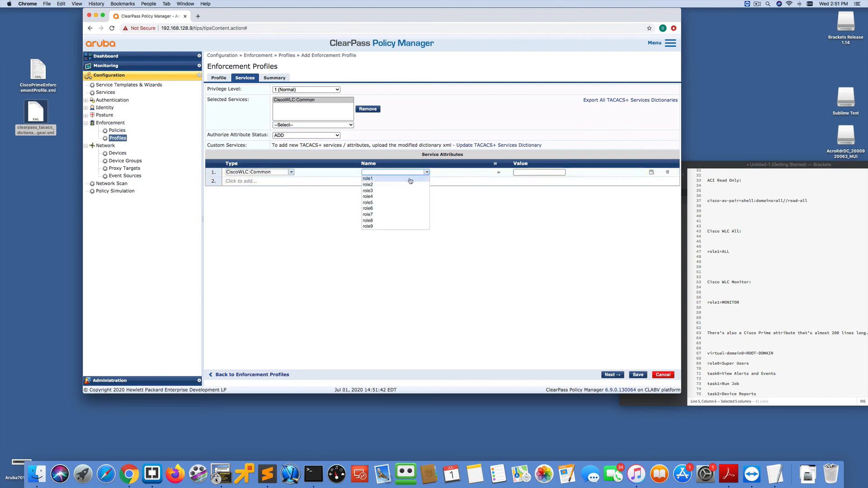
{"action": "left_click", "coordinate": [410, 179]}
{"action": "left_click", "coordinate": [526, 171]}
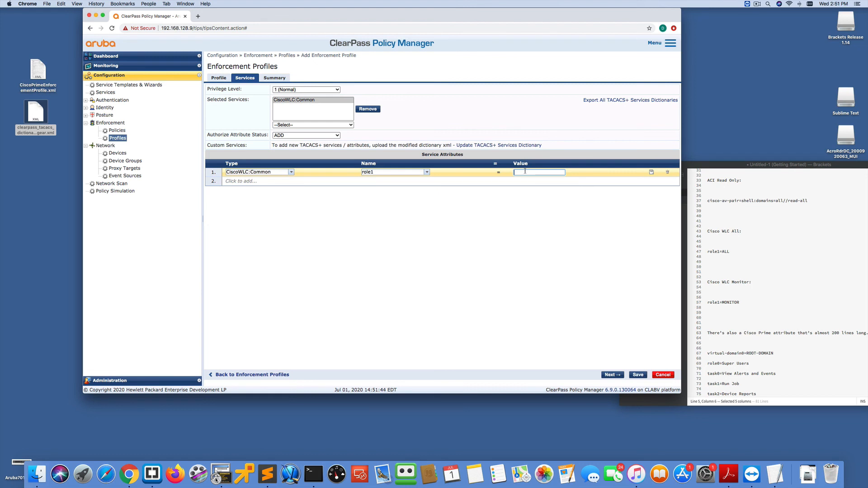
{"action": "type", "text": "MONITOR"}
{"action": "key", "text": "Return"}
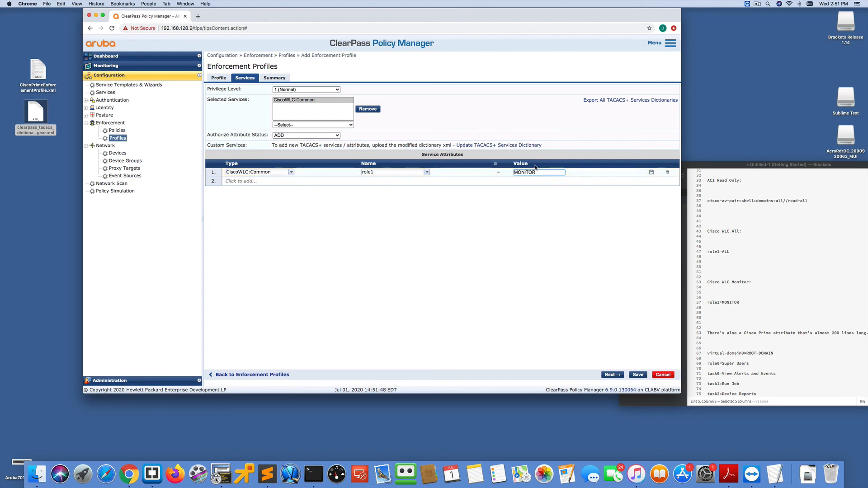
{"action": "left_click", "coordinate": [637, 375]}
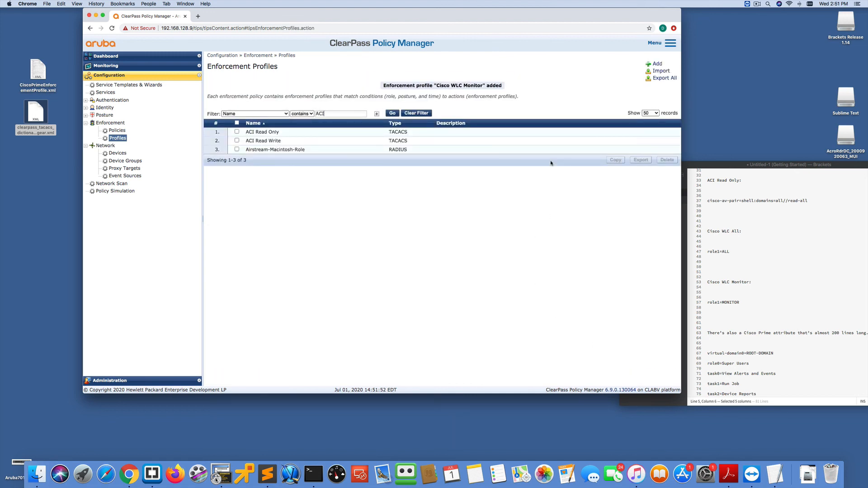
- Import the enforcement profile file CiscoPrimeEnforcementProfile.xml from the Desktop
{"action": "scroll", "coordinate": [747, 332], "scroll_direction": "down", "scroll_amount": 2}
{"action": "scroll", "coordinate": [747, 332], "scroll_direction": "down", "scroll_amount": 1}
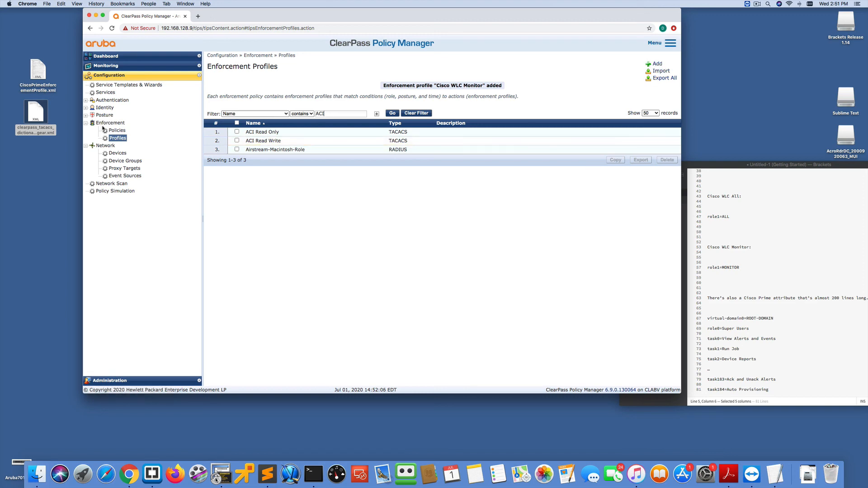
{"action": "left_click", "coordinate": [117, 130]}
{"action": "left_click", "coordinate": [116, 138]}
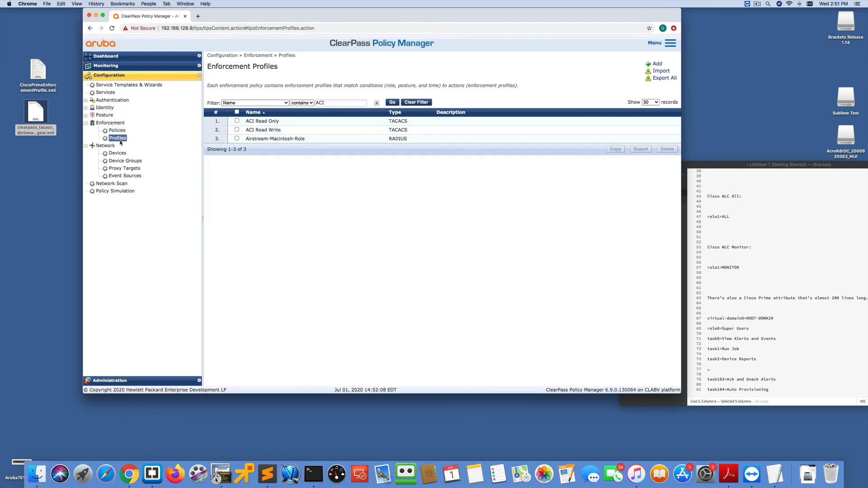
{"action": "left_click", "coordinate": [660, 70]}
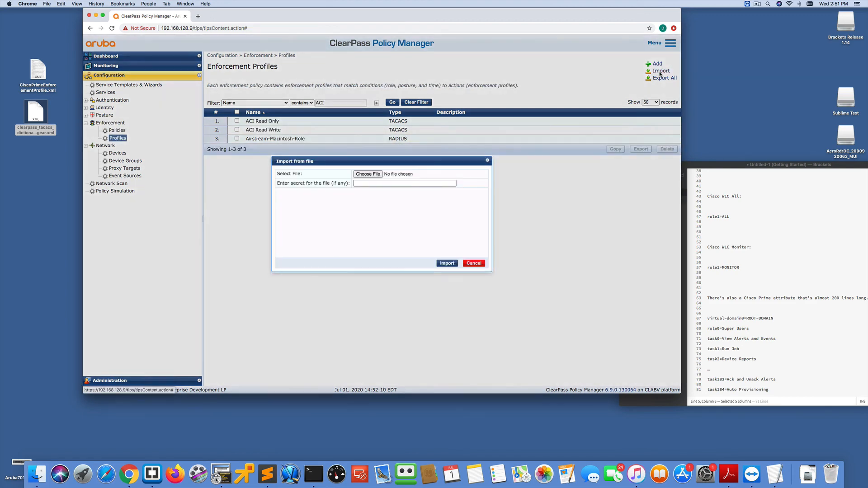
{"action": "left_click", "coordinate": [364, 175]}
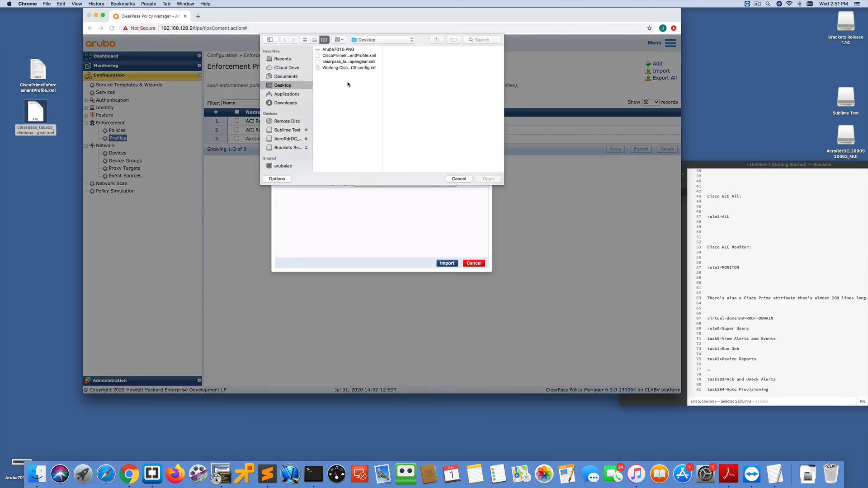
{"action": "left_click", "coordinate": [343, 56]}
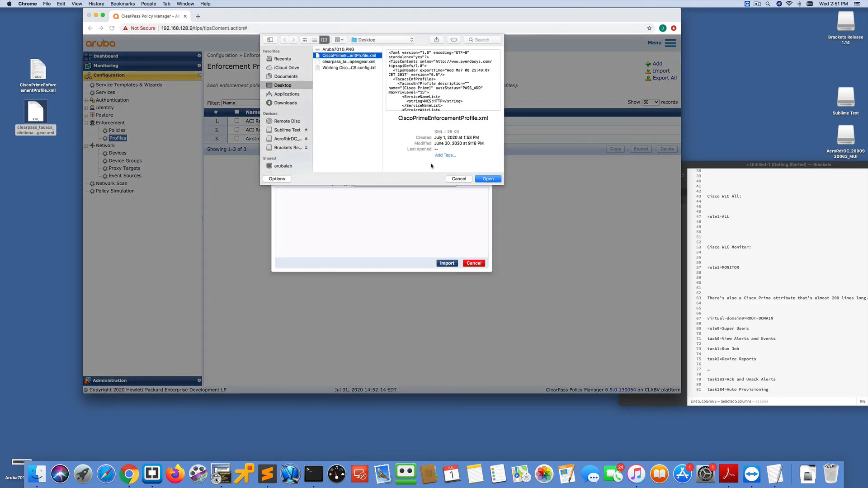
{"action": "left_click", "coordinate": [485, 180]}
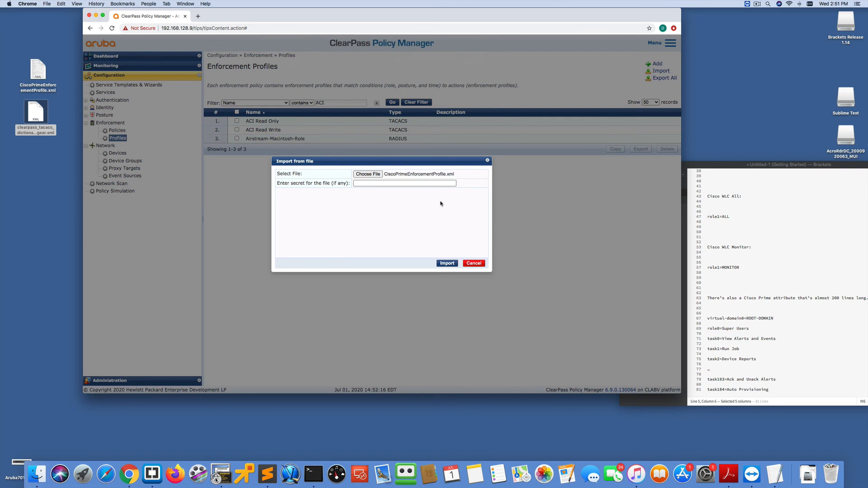
{"action": "left_click", "coordinate": [446, 263]}
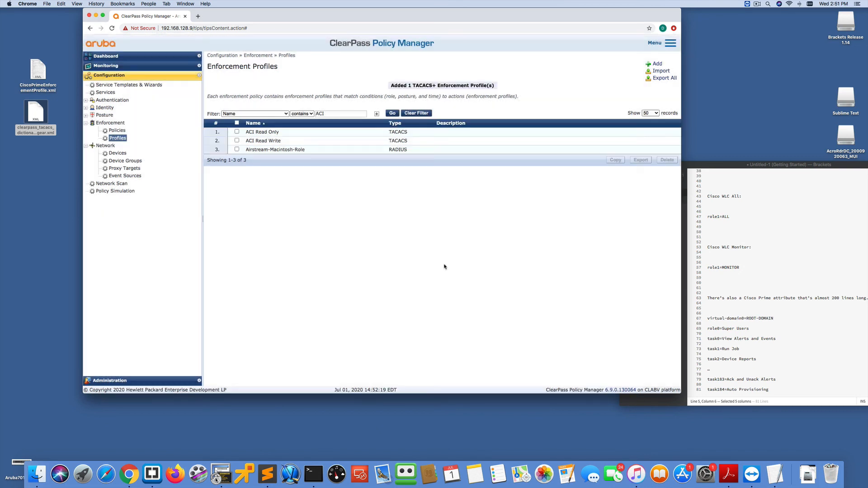
- Filter the profiles by Prime and open the Cisco Prime profile to review its service attributes
{"action": "double_click", "coordinate": [318, 114]}
{"action": "type", "text": "Prime"}
{"action": "left_click", "coordinate": [392, 113]}
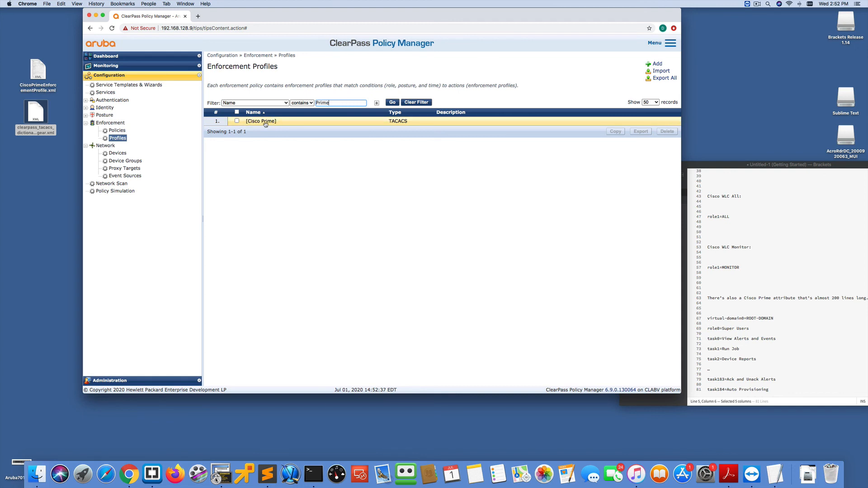
{"action": "left_click", "coordinate": [266, 122]}
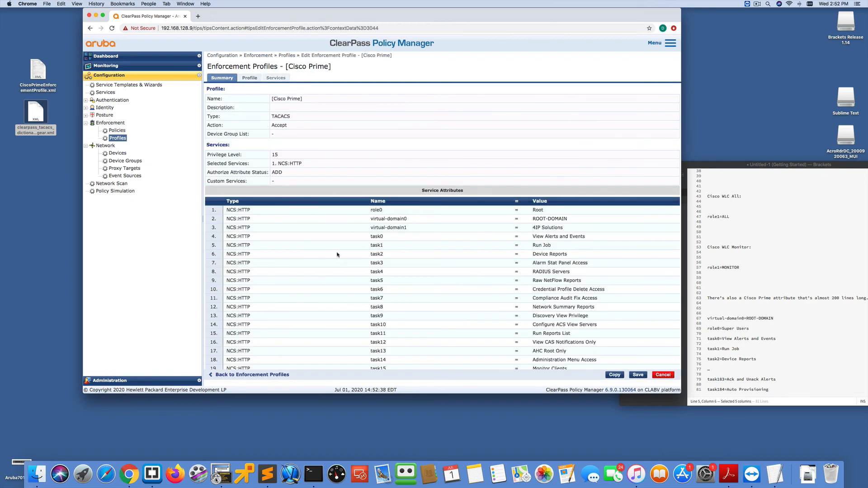
{"action": "scroll", "coordinate": [330, 256], "scroll_direction": "down", "scroll_amount": 5}
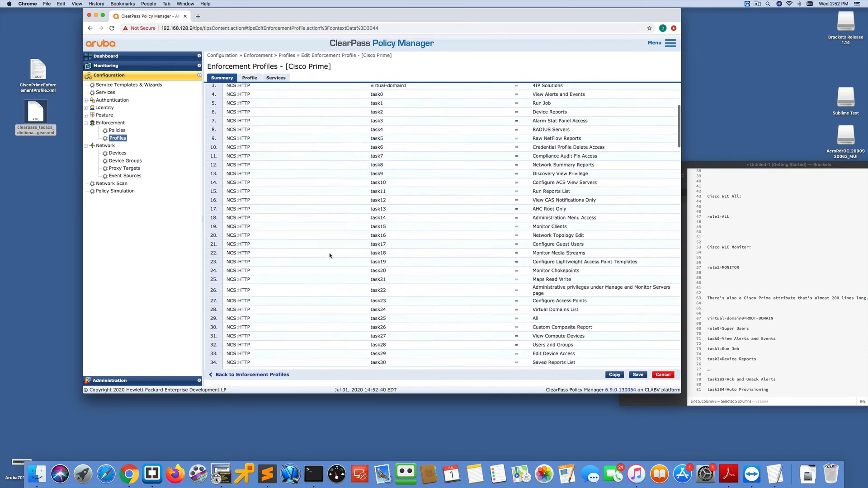
{"action": "scroll", "coordinate": [330, 255], "scroll_direction": "down", "scroll_amount": 10}
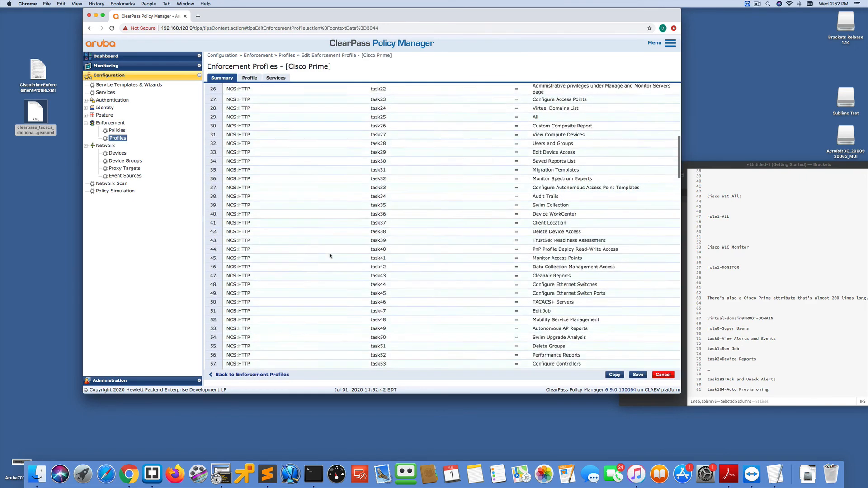
{"action": "scroll", "coordinate": [329, 255], "scroll_direction": "down", "scroll_amount": 12}
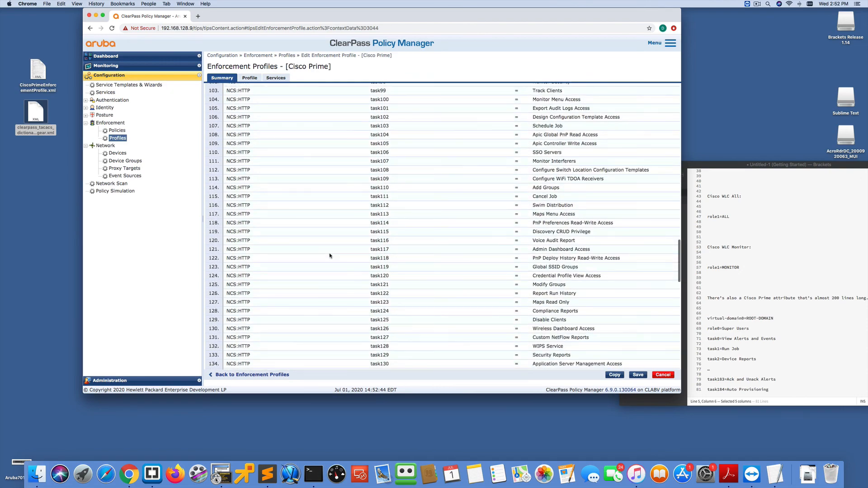
{"action": "scroll", "coordinate": [330, 255], "scroll_direction": "up", "scroll_amount": 20}
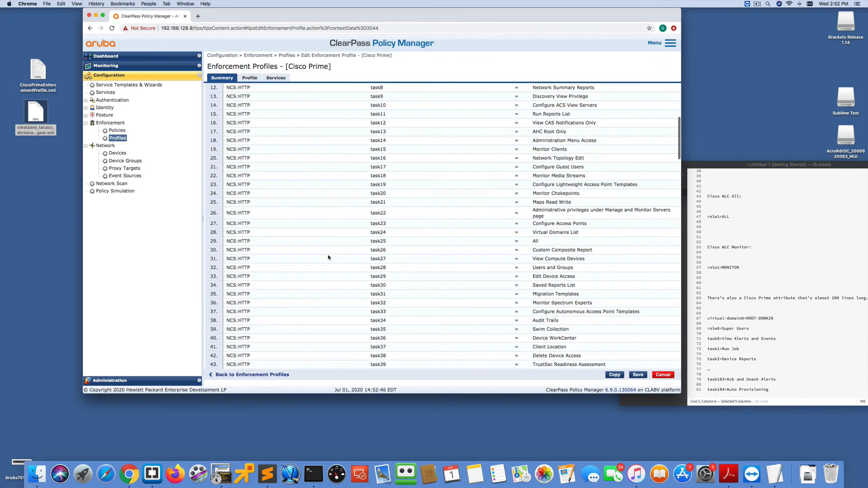